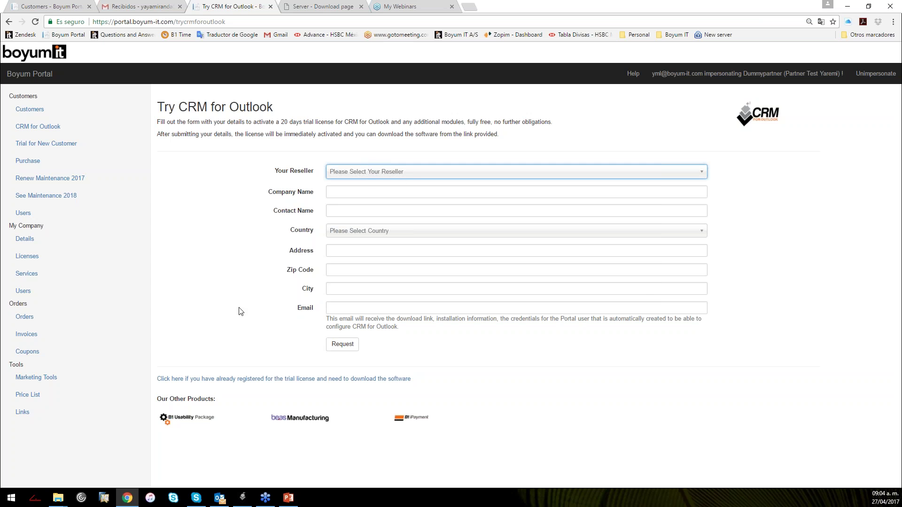
# Check the email field of the public CRM for Outlook trial form, and go back to the CRM for Outlook product page.
pyautogui.click(369, 309)
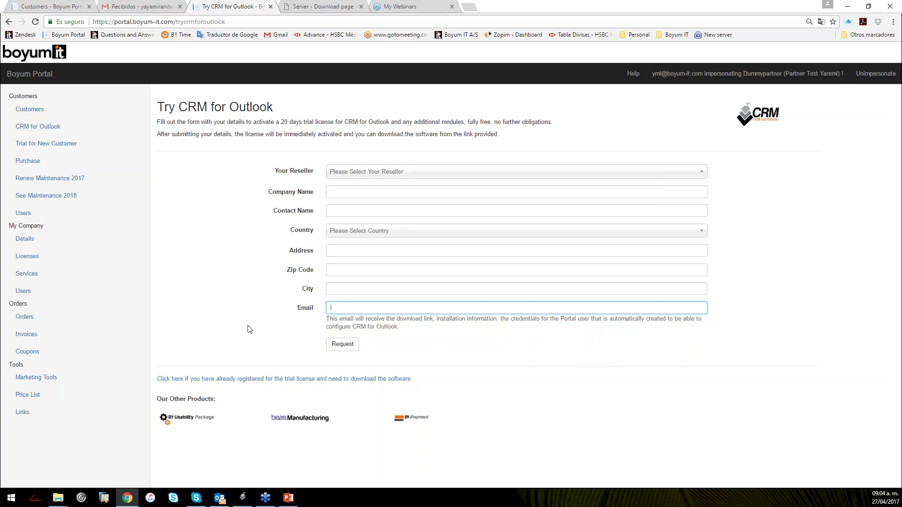
pyautogui.click(360, 309)
pyautogui.click(280, 317)
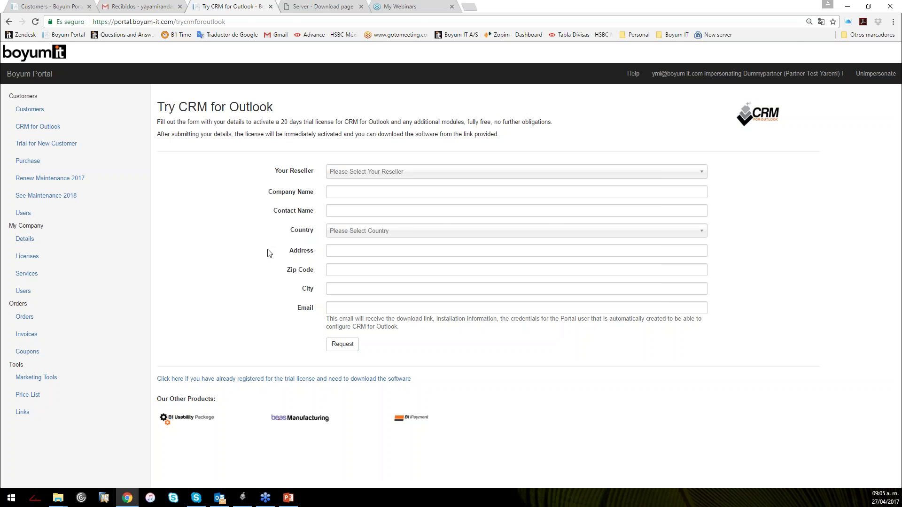
pyautogui.click(8, 22)
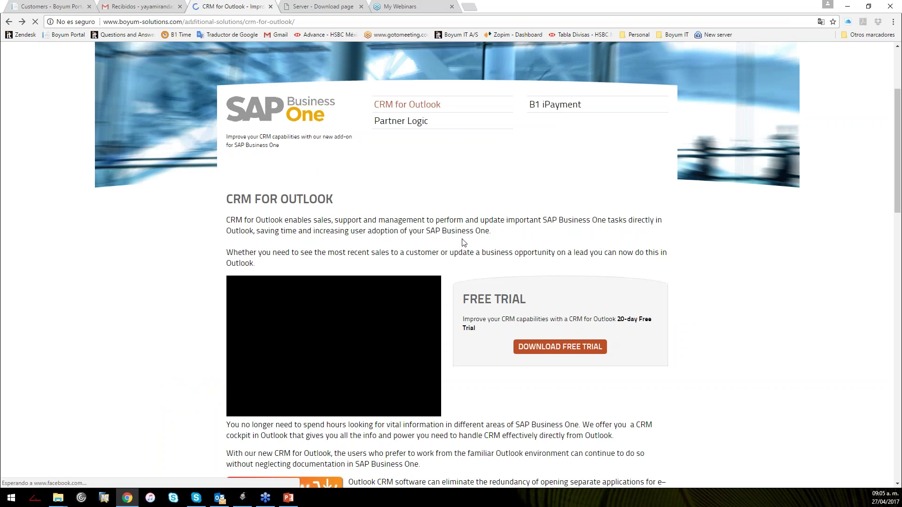
pyautogui.scroll(3, 568, 235)
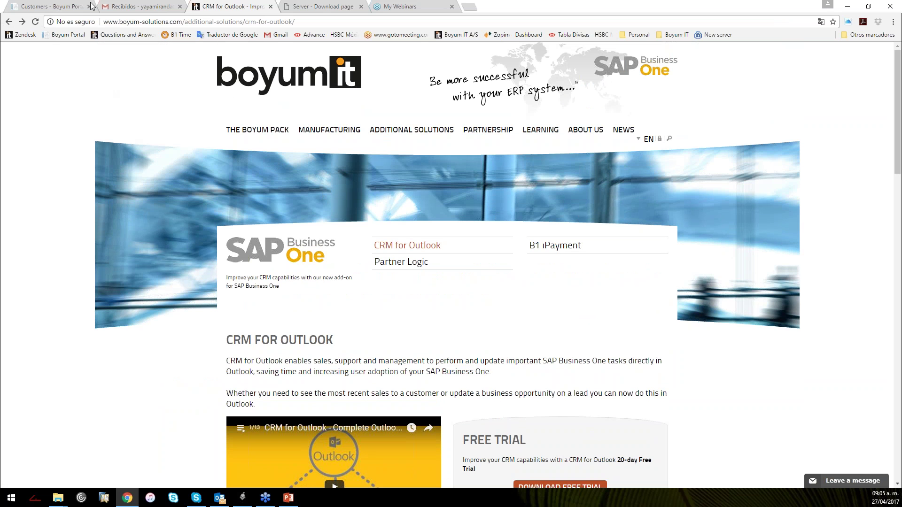
# In the Boyum Portal, open the CRM for Outlook trial form for a new customer and go to its end customer email field.
pyautogui.click(70, 6)
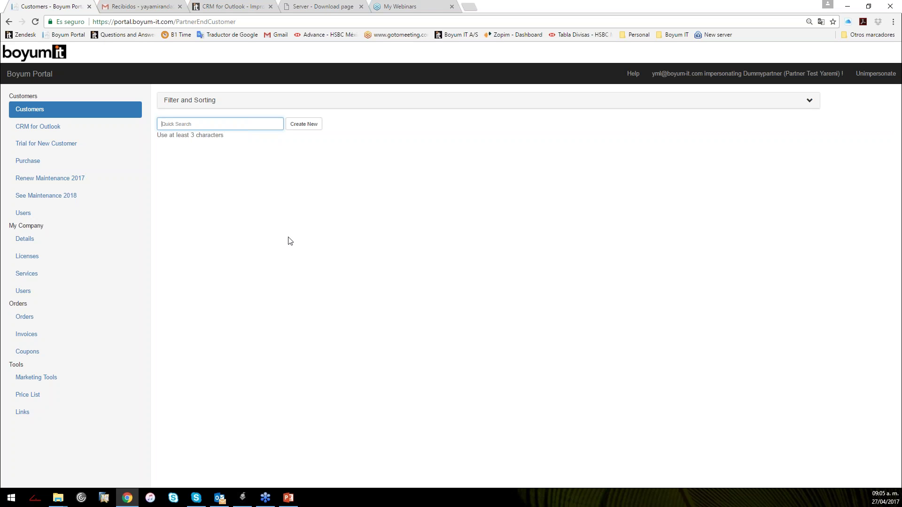
pyautogui.click(87, 144)
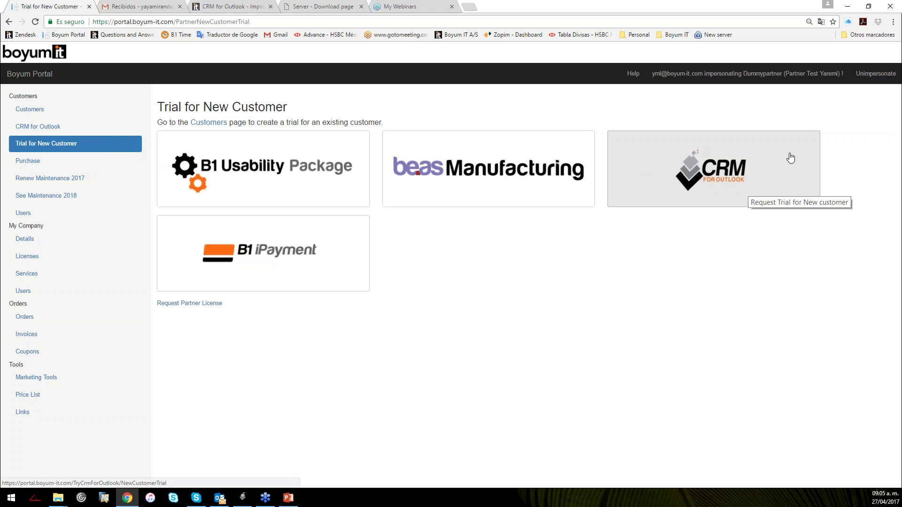
pyautogui.click(637, 173)
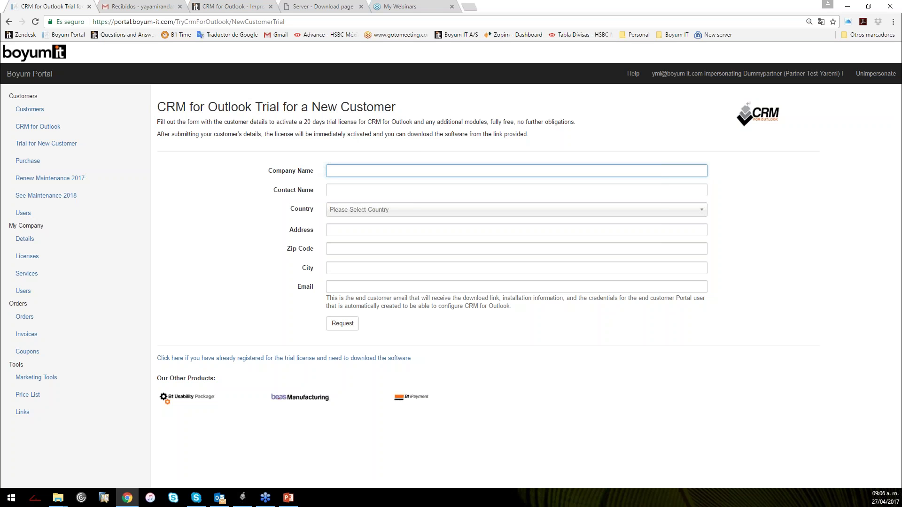
pyautogui.click(383, 285)
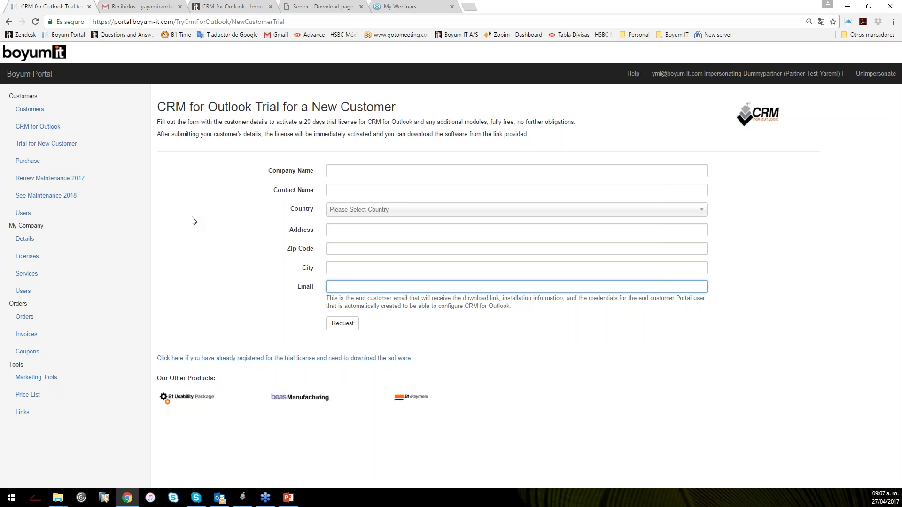
# Switch to Gmail and read the "Thank you for trying CRM for Outlook" message and the CRM for Outlook activation message.
pyautogui.click(141, 6)
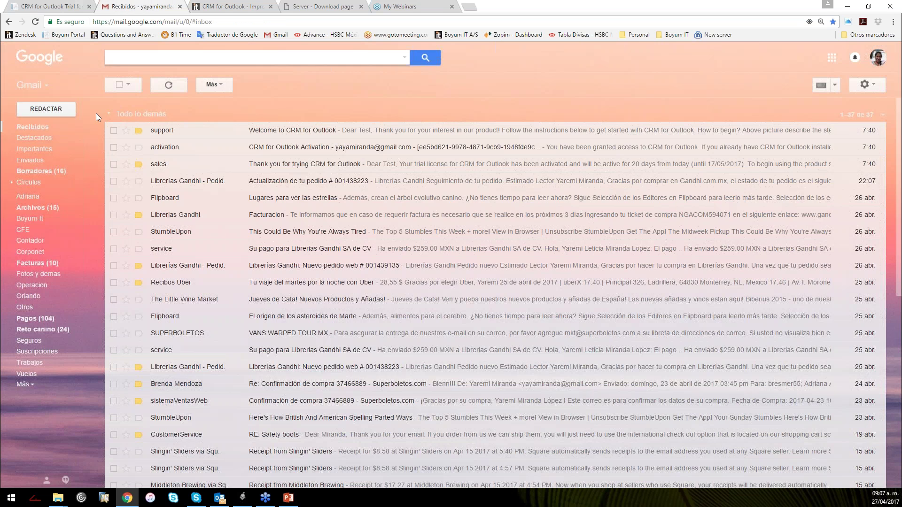
pyautogui.click(213, 166)
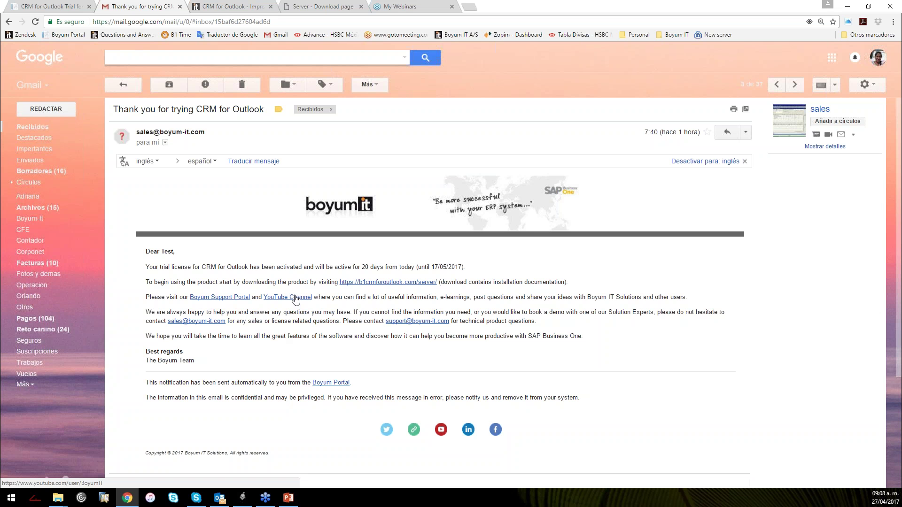
pyautogui.click(33, 128)
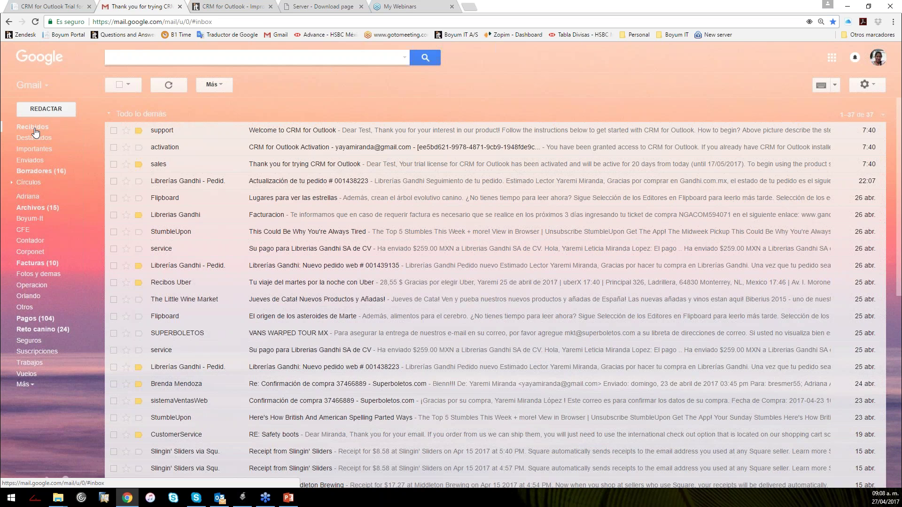
pyautogui.click(179, 148)
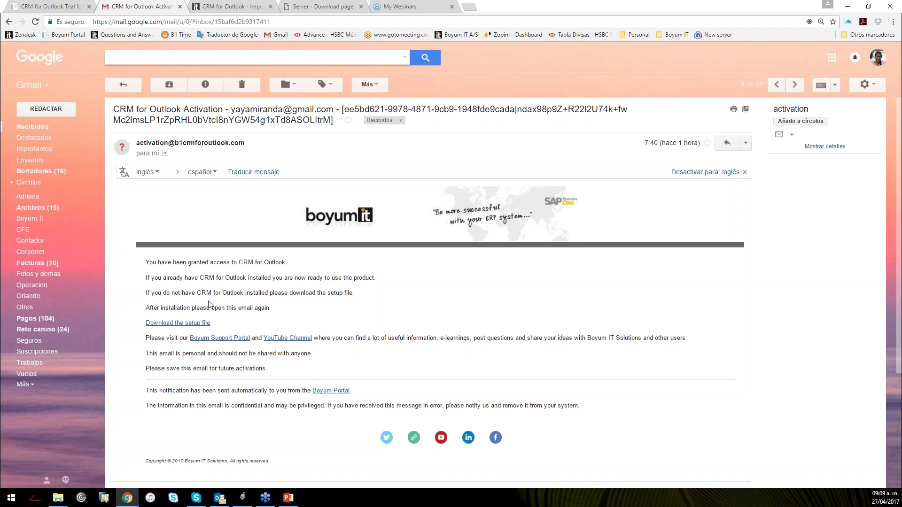
# Open the "Welcome to CRM for Outlook" message and examine its getting-started steps, installation videos, portal access, requirements and support contacts.
pyautogui.click(123, 85)
pyautogui.click(212, 134)
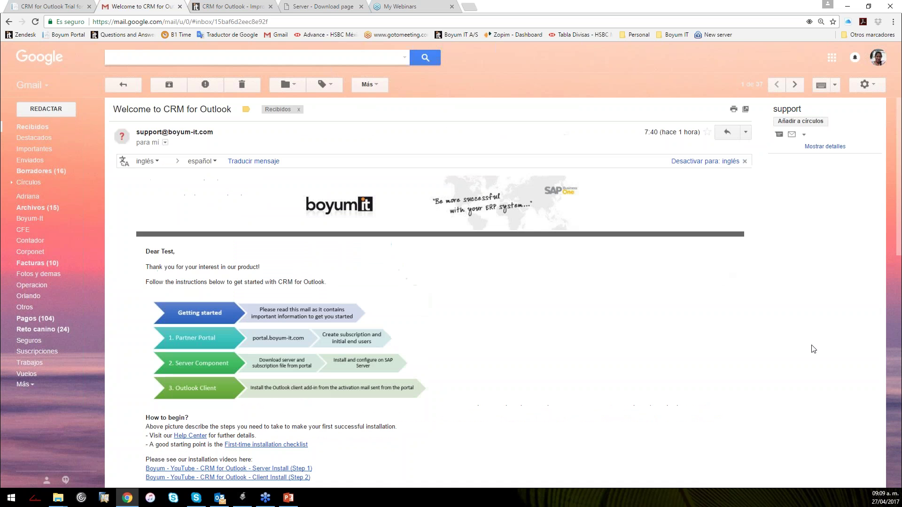
pyautogui.scroll(-1, 794, 383)
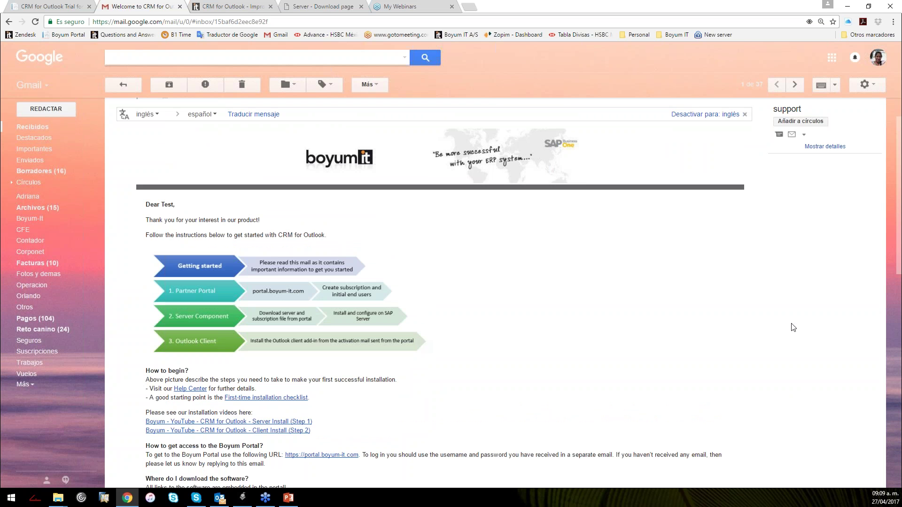
pyautogui.scroll(-1, 797, 329)
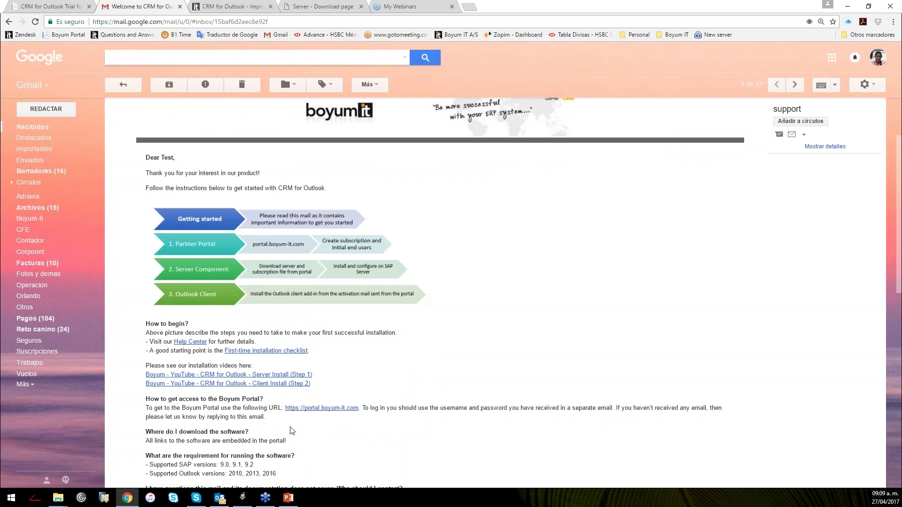
pyautogui.scroll(-1, 514, 437)
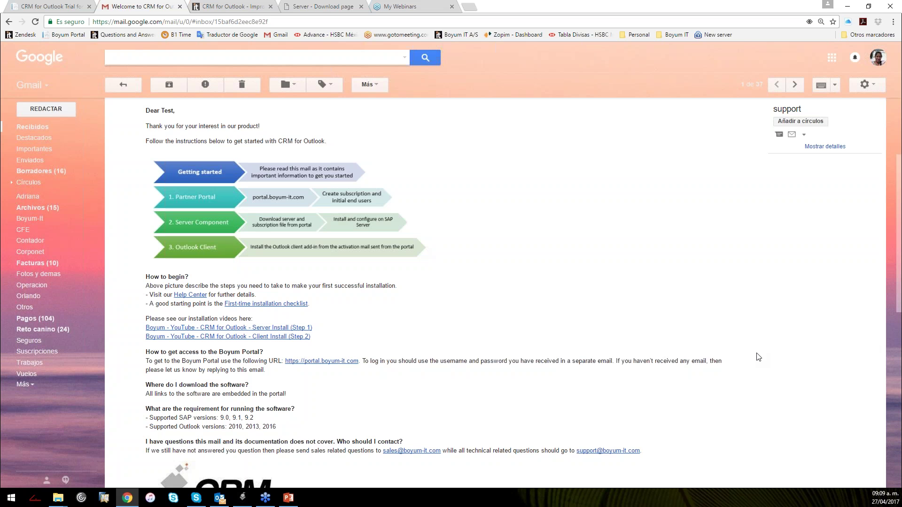
pyautogui.scroll(-2, 755, 350)
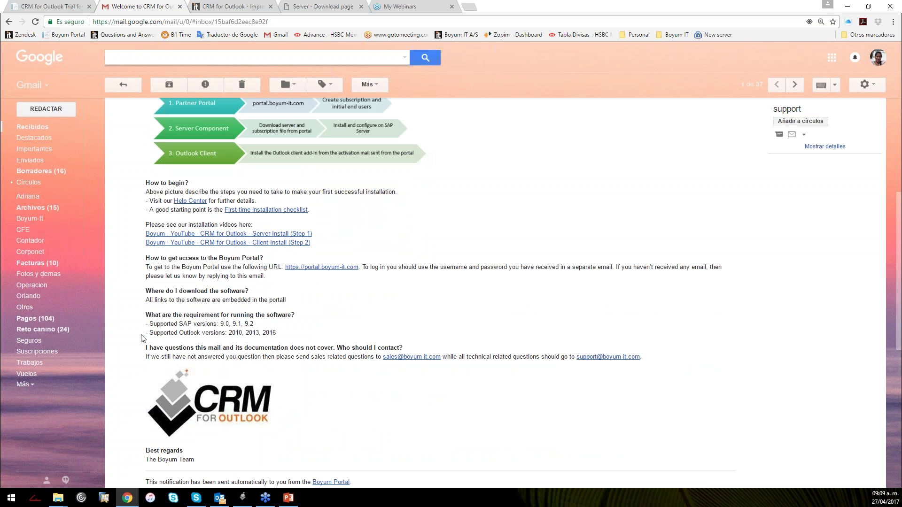
pyautogui.scroll(-6, 122, 377)
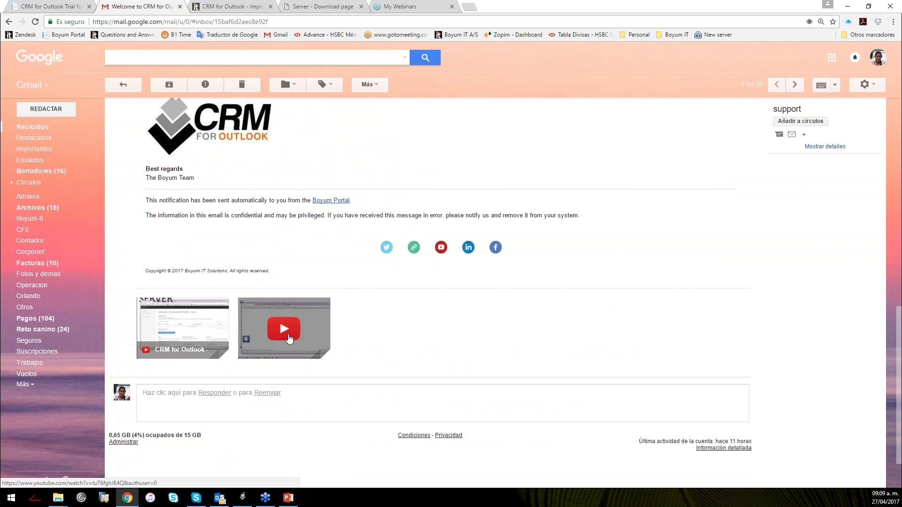
pyautogui.scroll(7, 595, 383)
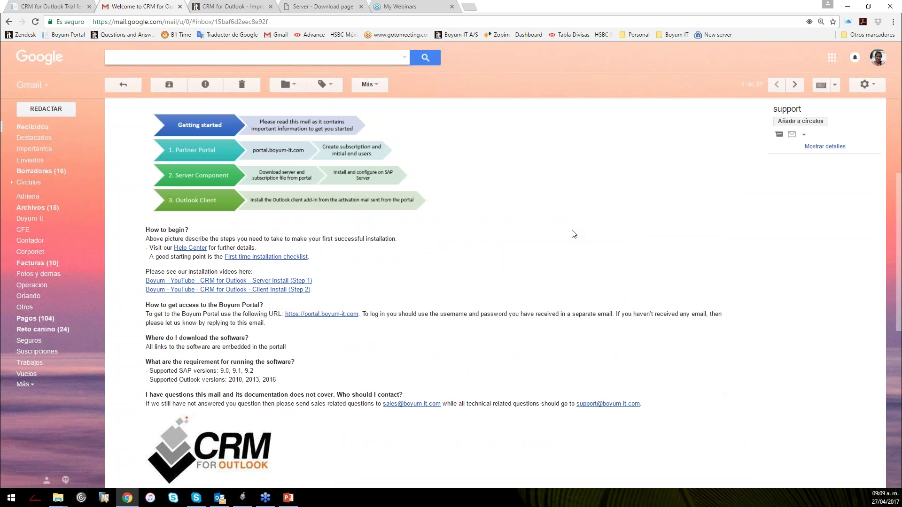
pyautogui.scroll(2, 517, 248)
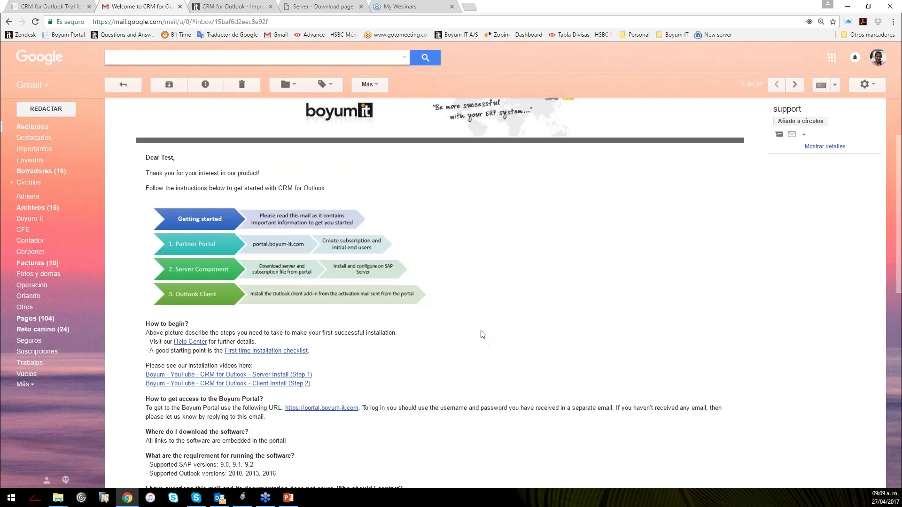
pyautogui.scroll(2, 487, 329)
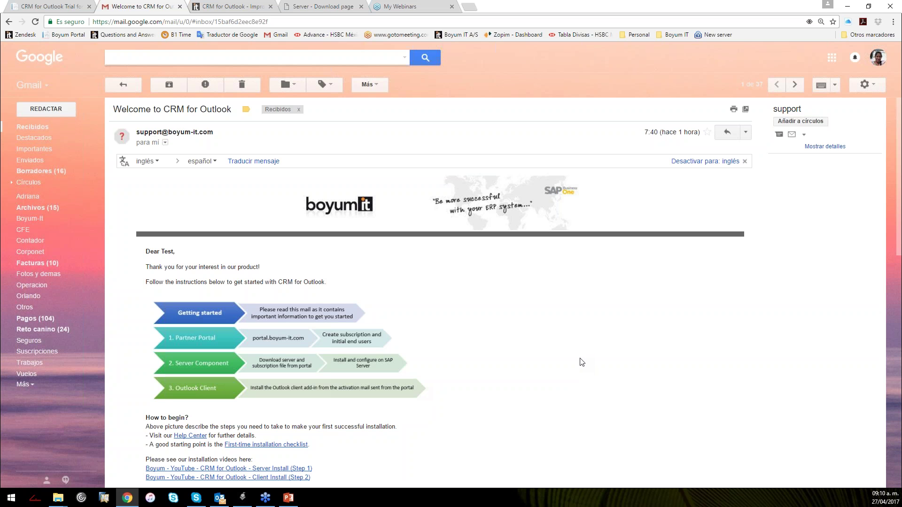
# Back in the Boyum Portal, open the CRM for Outlook license maintenance page for customer Test with its Standard license.
pyautogui.click(62, 4)
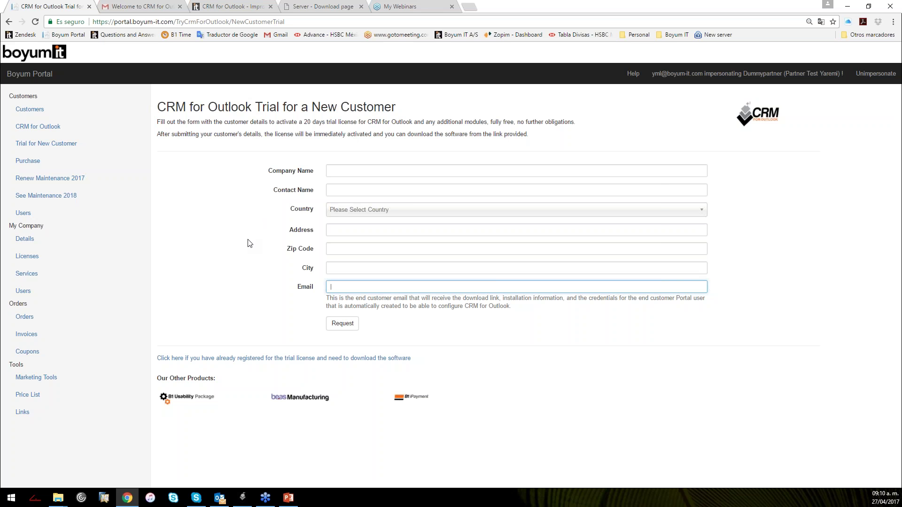
pyautogui.click(82, 133)
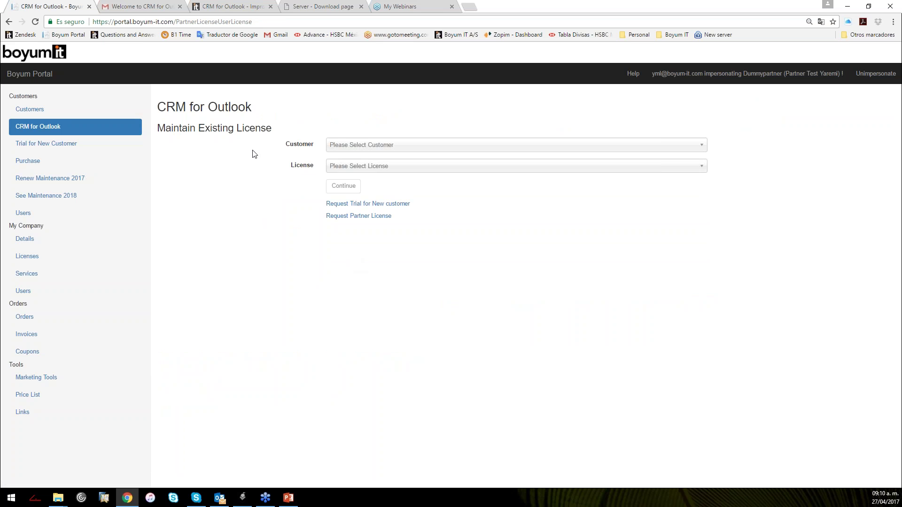
pyautogui.click(379, 142)
pyautogui.click(505, 296)
pyautogui.click(489, 149)
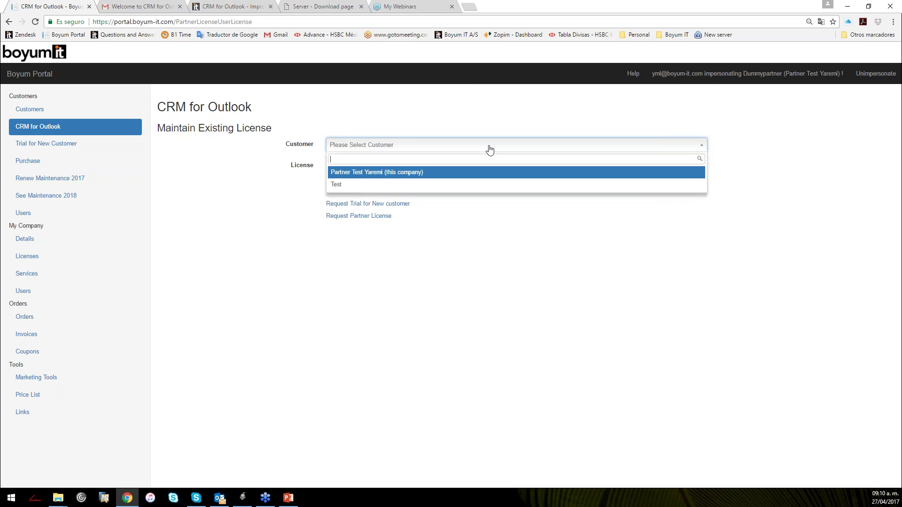
pyautogui.click(521, 248)
pyautogui.click(422, 147)
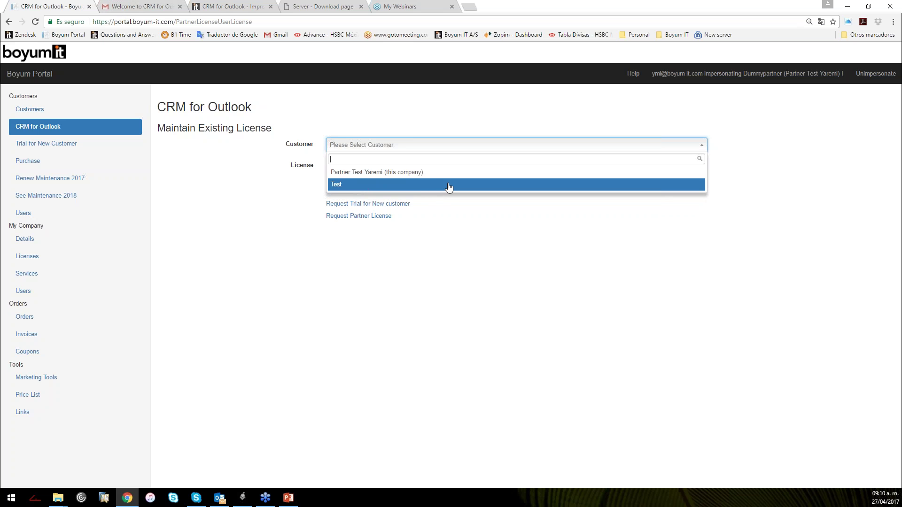
pyautogui.click(334, 184)
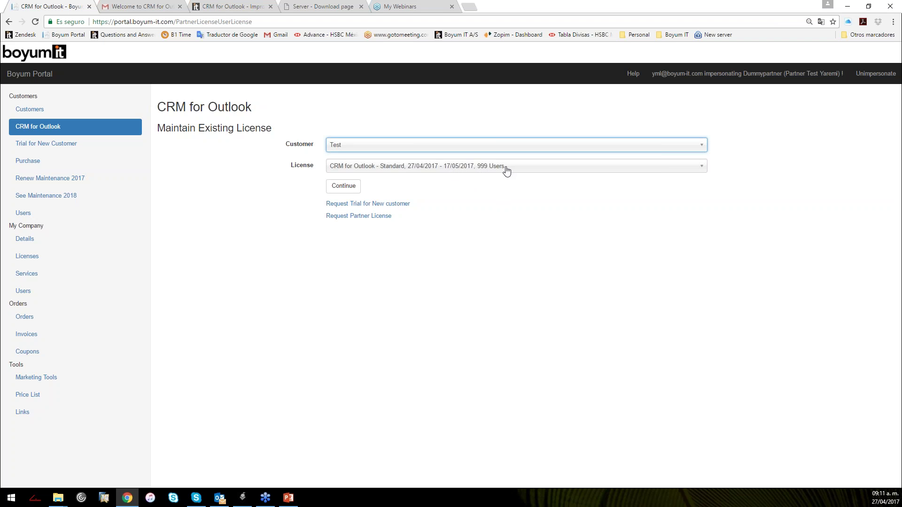
pyautogui.click(532, 293)
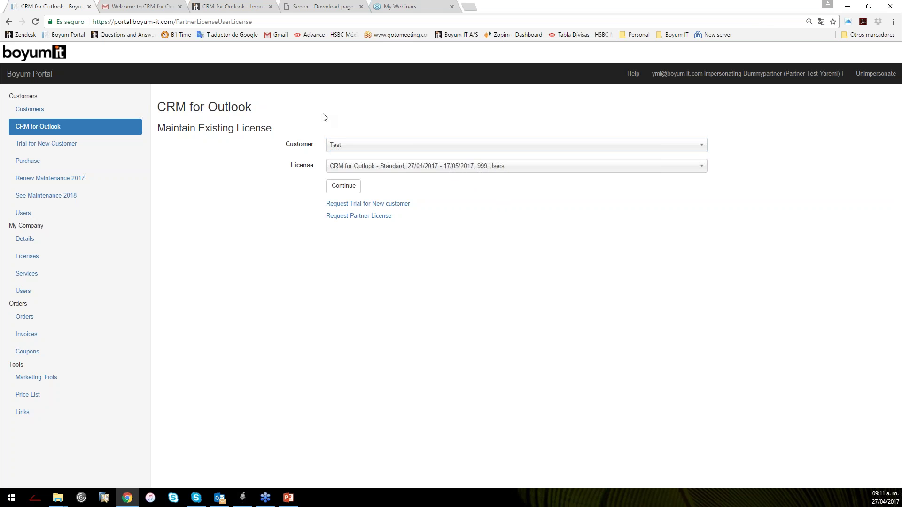
pyautogui.click(351, 190)
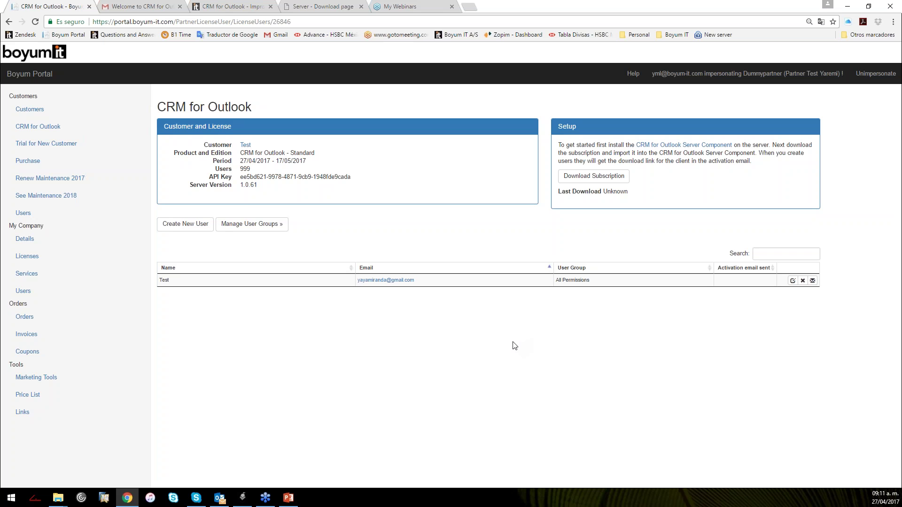
# Impersonate the Test customer's user from the list of customer portal users.
pyautogui.click(33, 216)
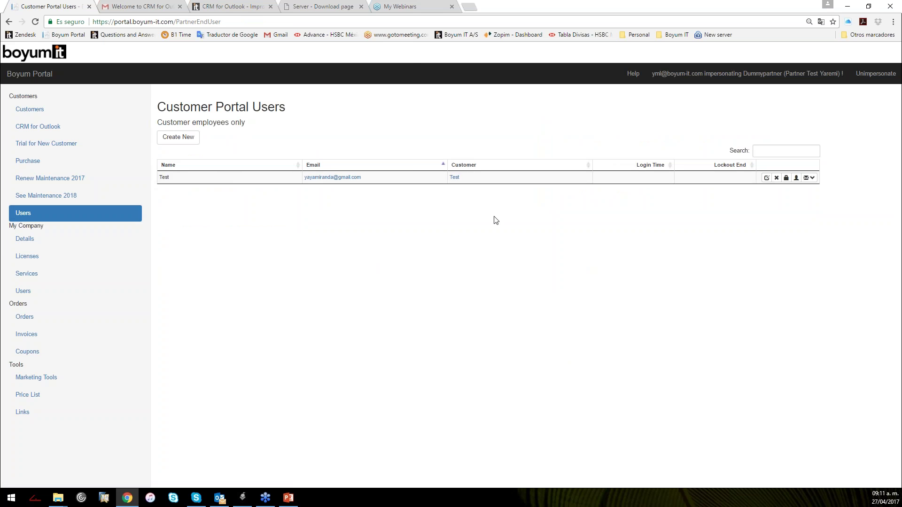
pyautogui.click(797, 179)
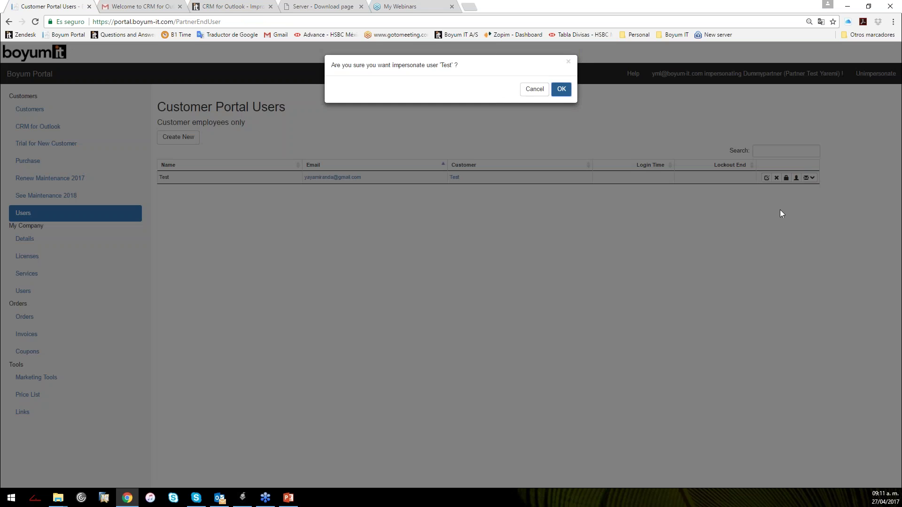
pyautogui.click(566, 89)
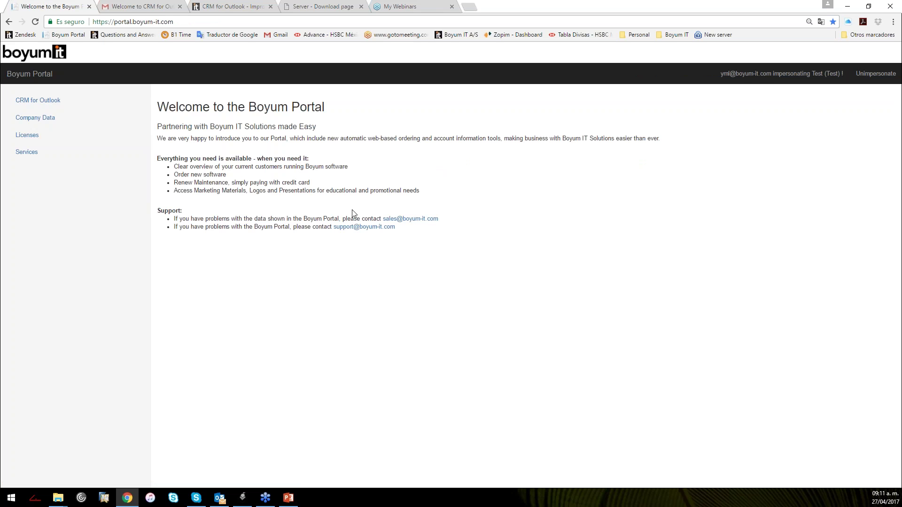
# Look through the end customer's CRM for Outlook, Company Data, Licenses and Services pages in the portal.
pyautogui.click(75, 101)
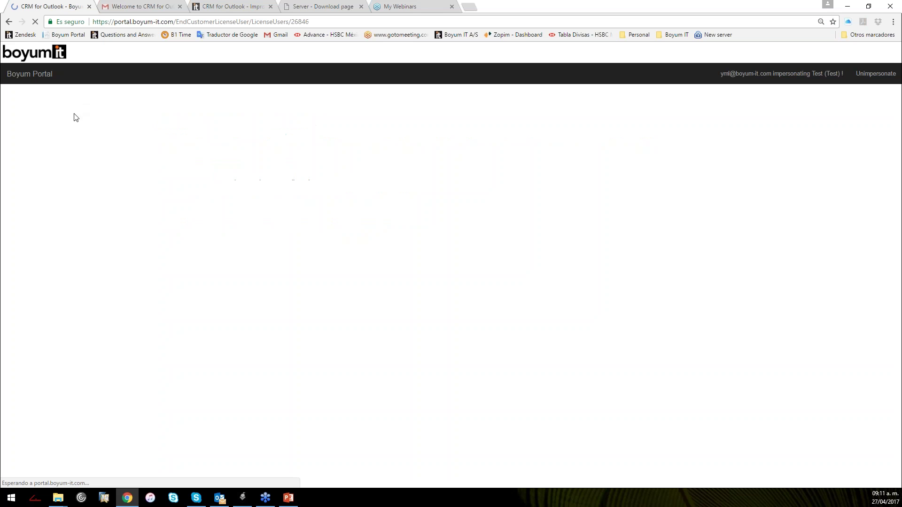
pyautogui.click(66, 125)
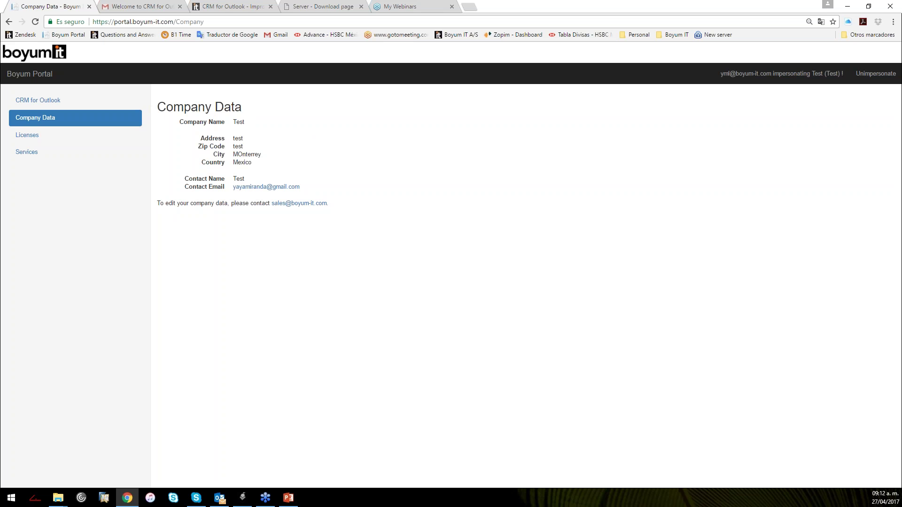
pyautogui.click(71, 137)
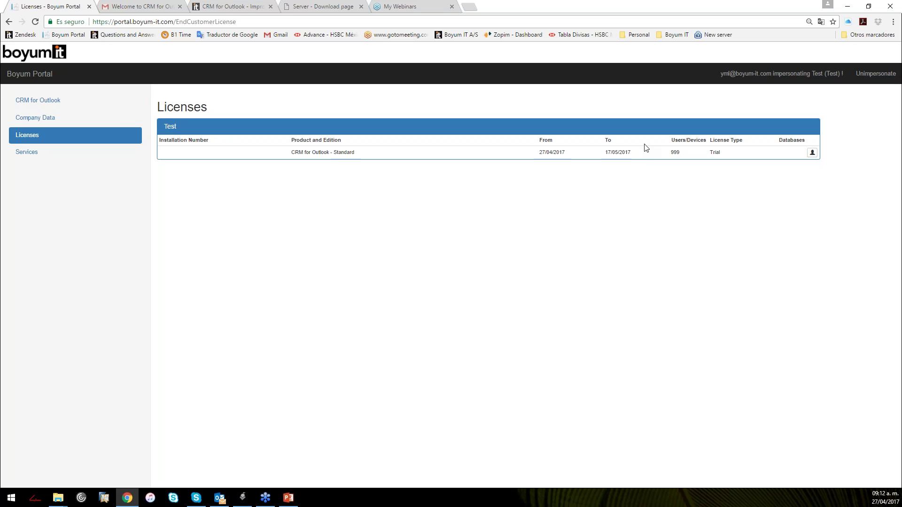
pyautogui.click(61, 149)
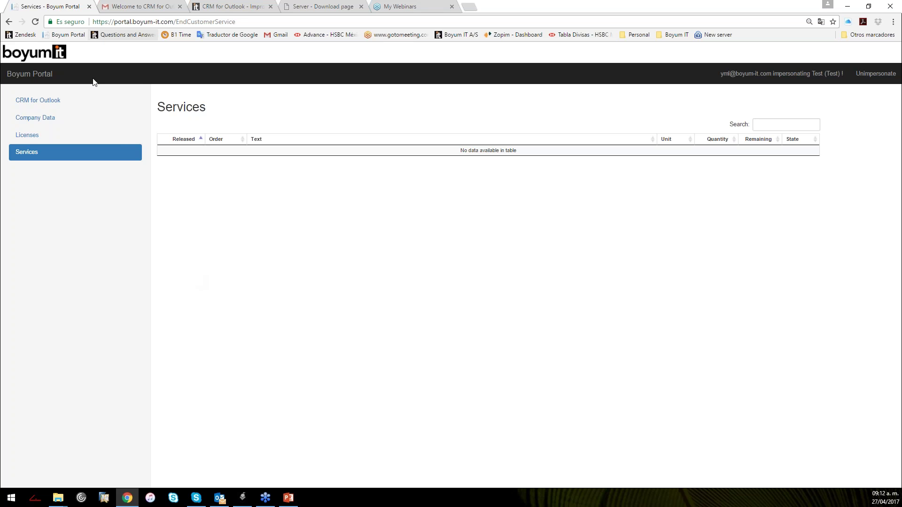
# Open the customer's CRM for Outlook page and examine its license details, especially the API key, server version and setup section.
pyautogui.click(41, 103)
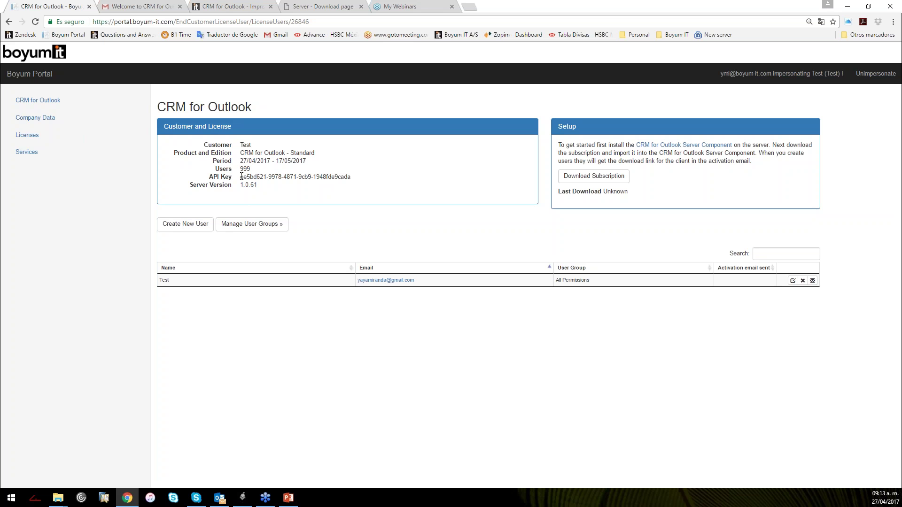
pyautogui.moveTo(242, 179); pyautogui.dragTo(313, 191)
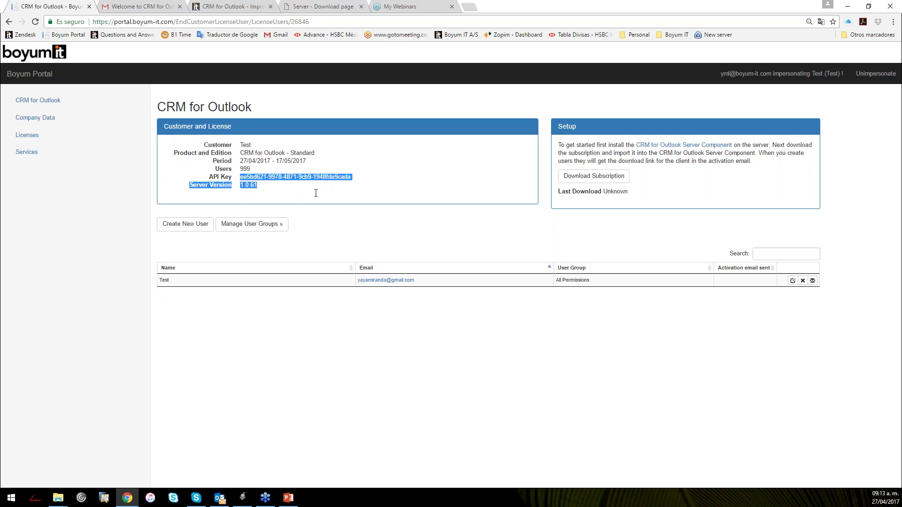
pyautogui.click(311, 185)
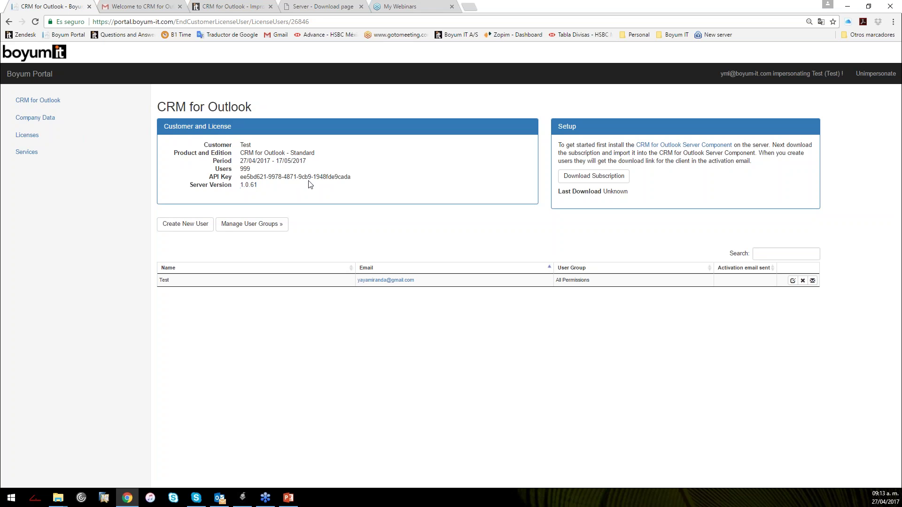
pyautogui.moveTo(240, 177); pyautogui.dragTo(260, 185)
pyautogui.click(261, 189)
pyautogui.moveTo(241, 178); pyautogui.dragTo(352, 179)
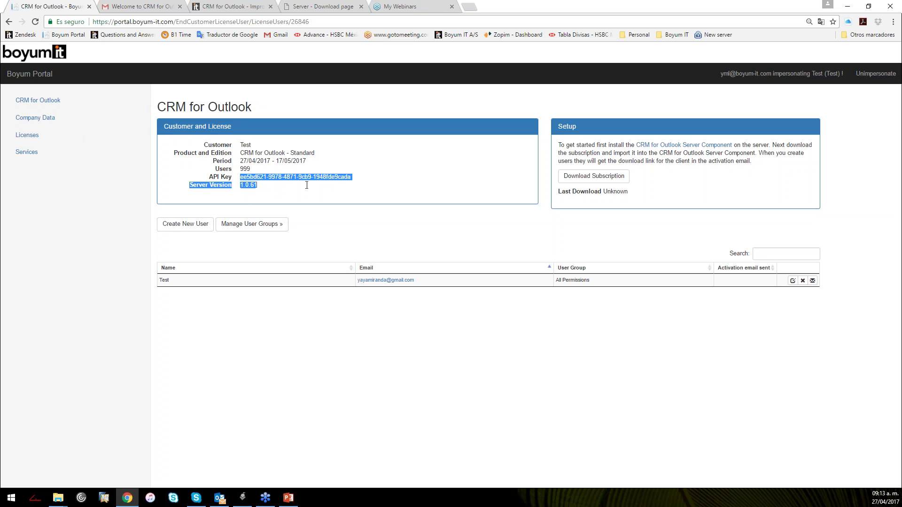
pyautogui.click(363, 179)
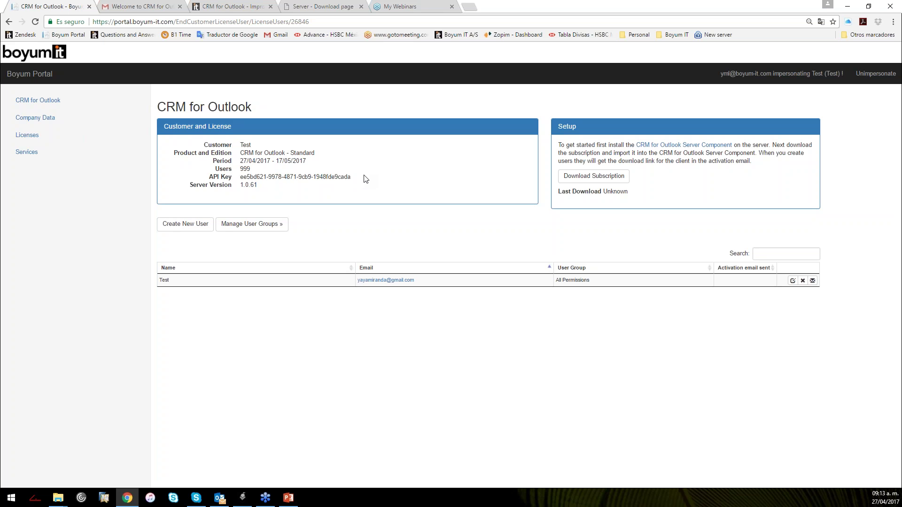
pyautogui.doubleClick(242, 183)
pyautogui.click(275, 190)
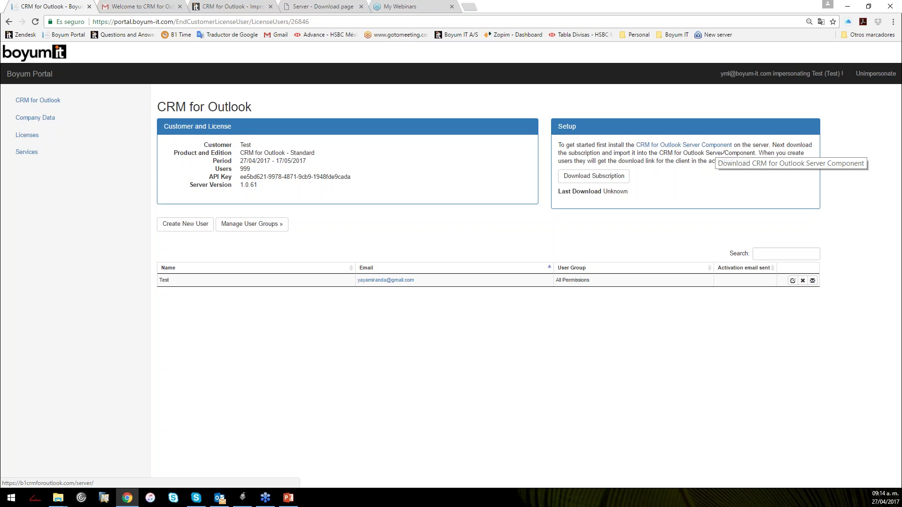
# Look through the CRM for Outlook server download page, including its version list and client install link.
pyautogui.click(323, 5)
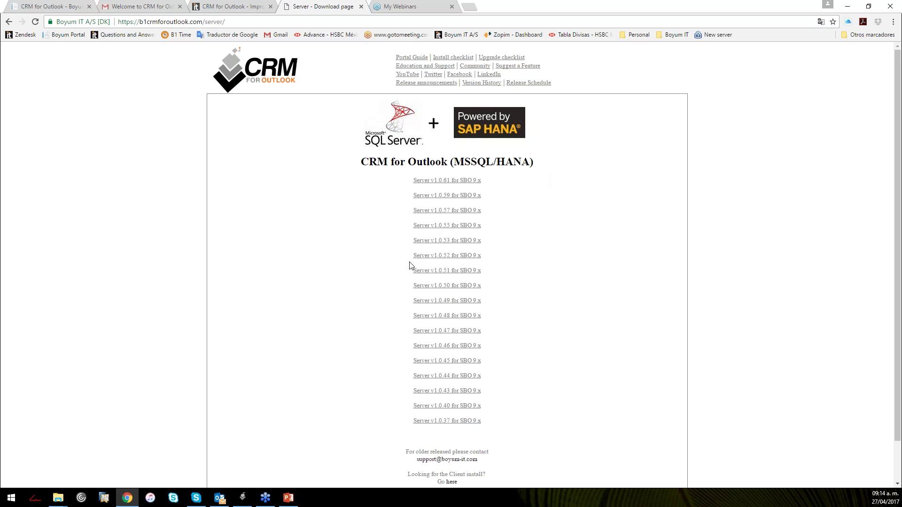
pyautogui.scroll(-1, 299, 221)
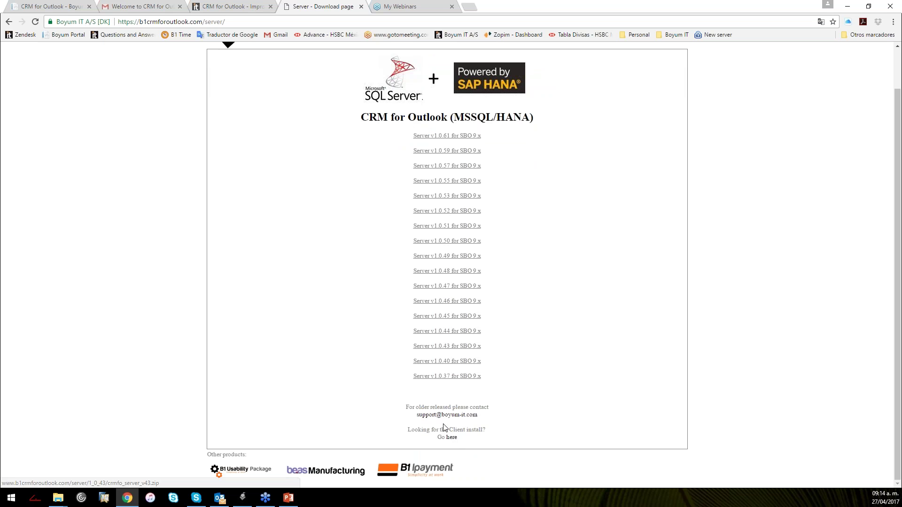
pyautogui.scroll(1, 523, 203)
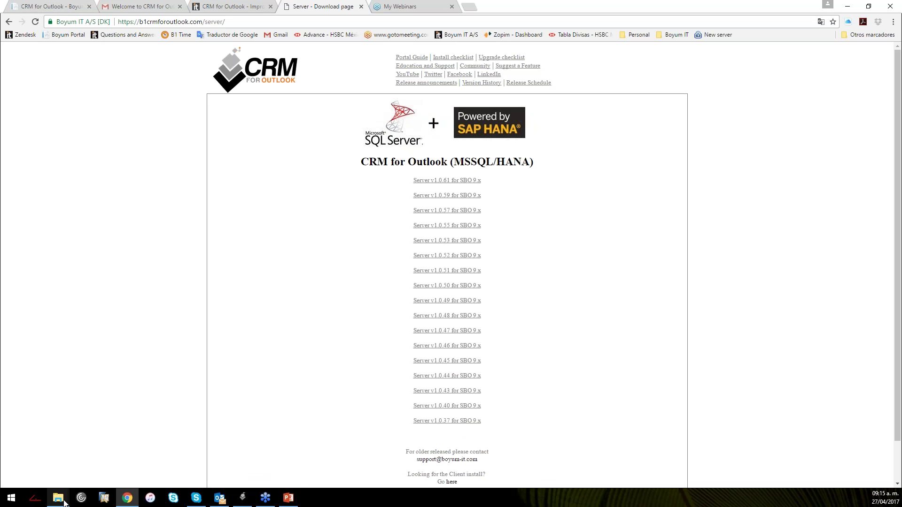
# In File Explorer's CRMfO folder, extract the Server_1.0.61 archive into its own folder.
pyautogui.moveTo(58, 498)
pyautogui.click(51, 469)
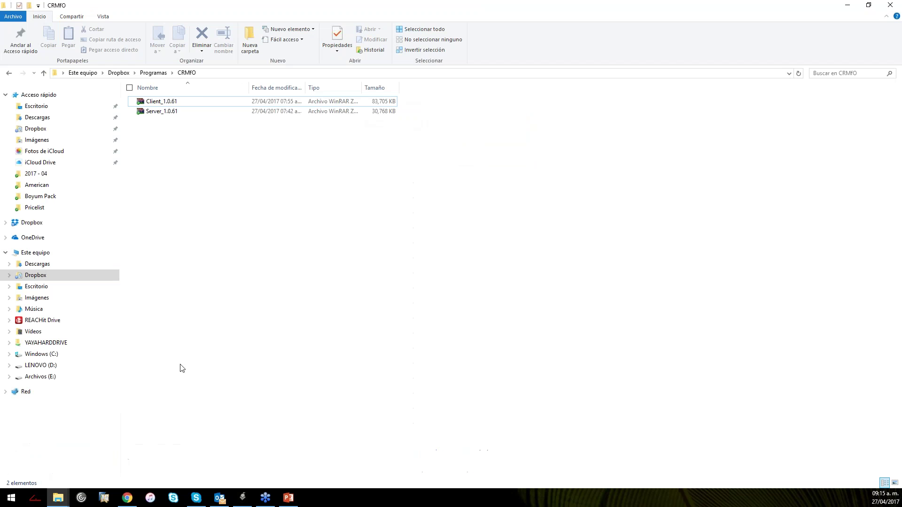
pyautogui.click(160, 111)
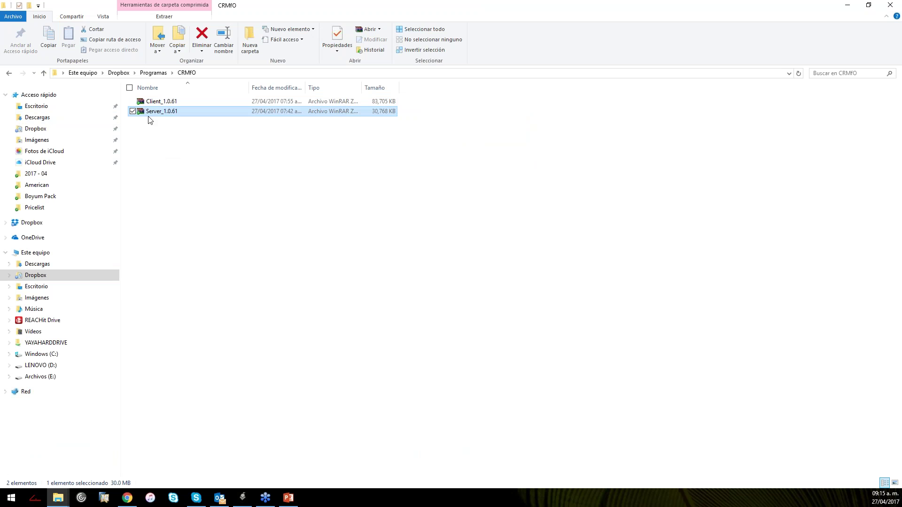
pyautogui.moveTo(157, 117)
pyautogui.rightClick(155, 113)
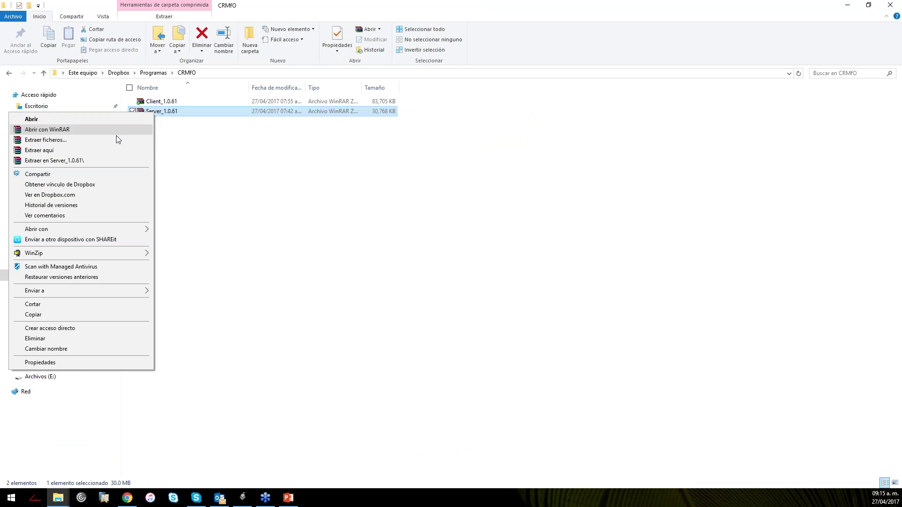
pyautogui.click(95, 160)
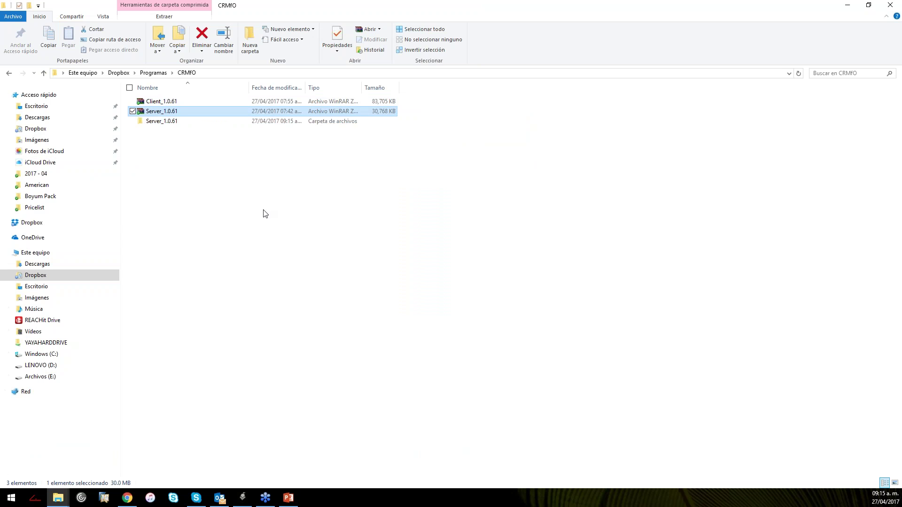
# Open the extracted Server_1.0.61 folder and examine its guides, checklists, Setup application and Support Tool.
pyautogui.doubleClick(168, 102)
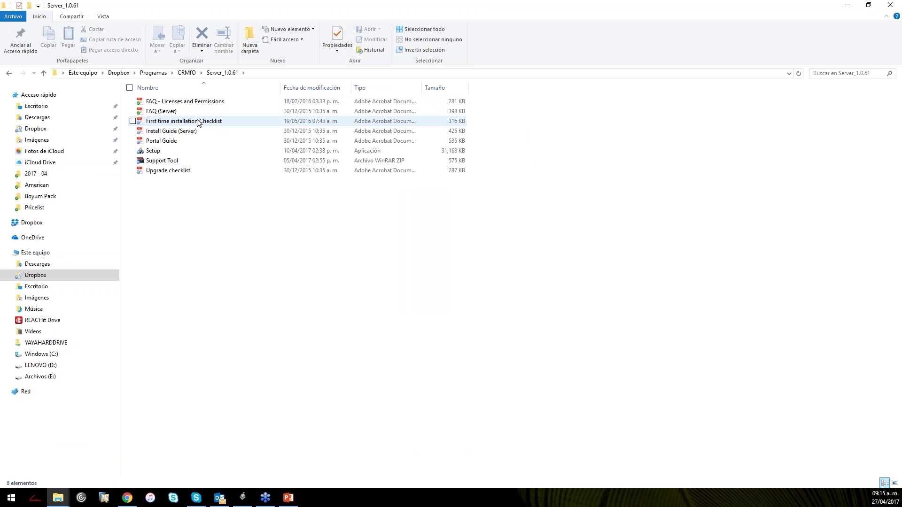
pyautogui.click(160, 151)
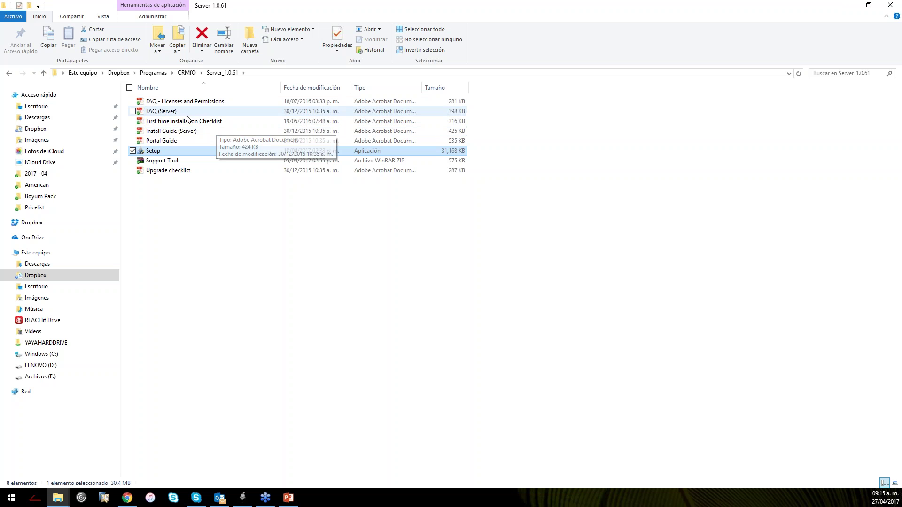
pyautogui.moveTo(180, 165); pyautogui.dragTo(321, 258)
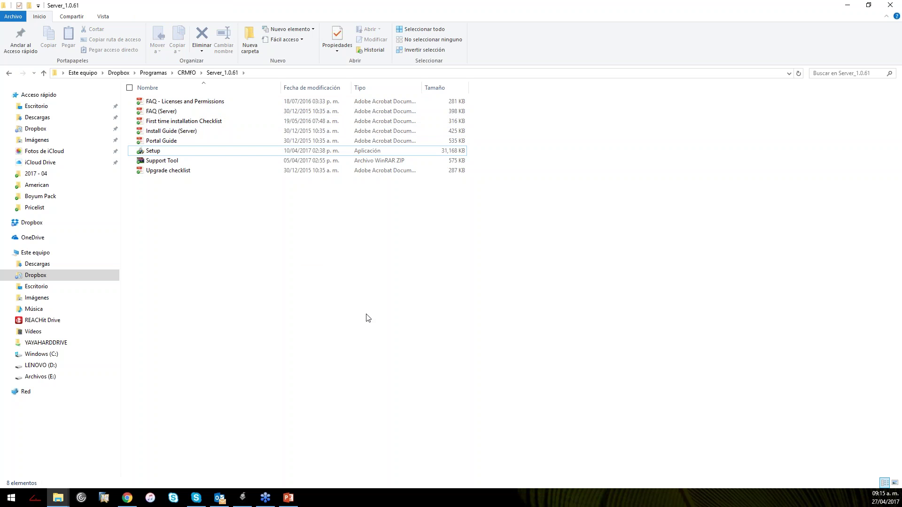
# Launch the CRM for Outlook server Setup to show the installer, and cancel the installation.
pyautogui.click(156, 155)
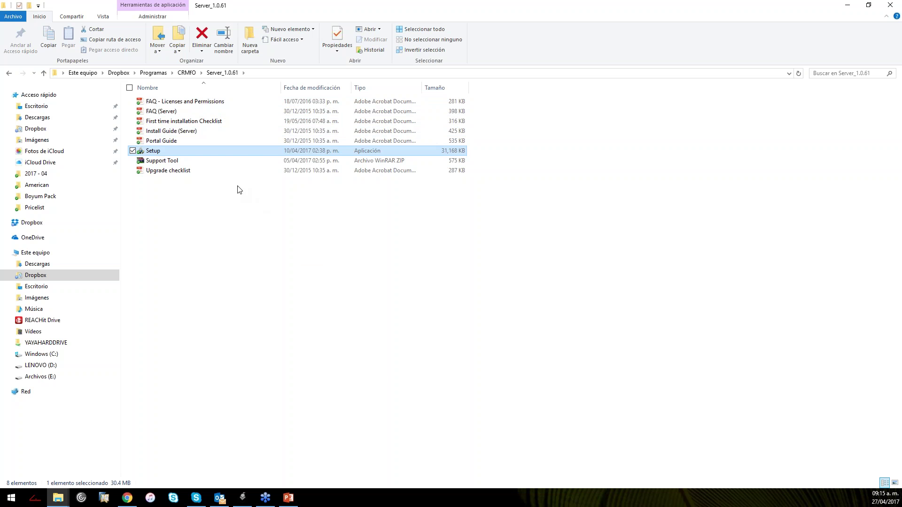
pyautogui.doubleClick(160, 153)
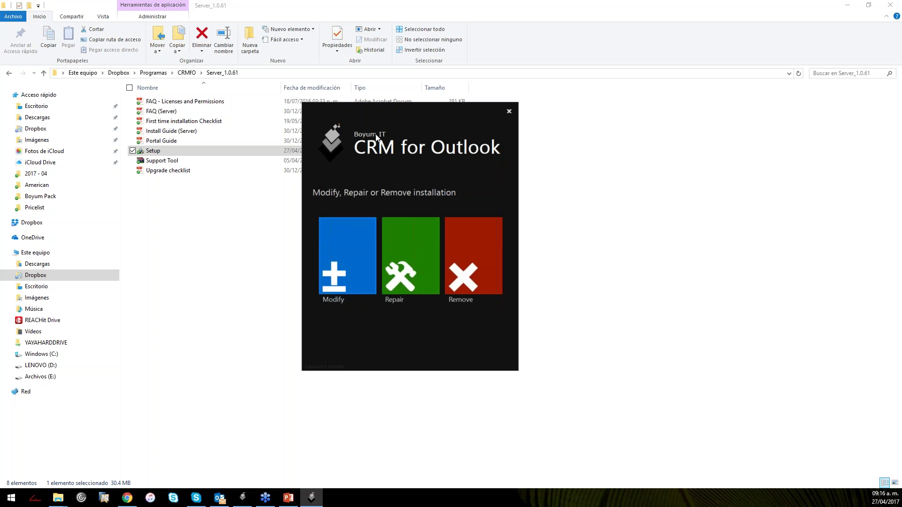
pyautogui.click(509, 111)
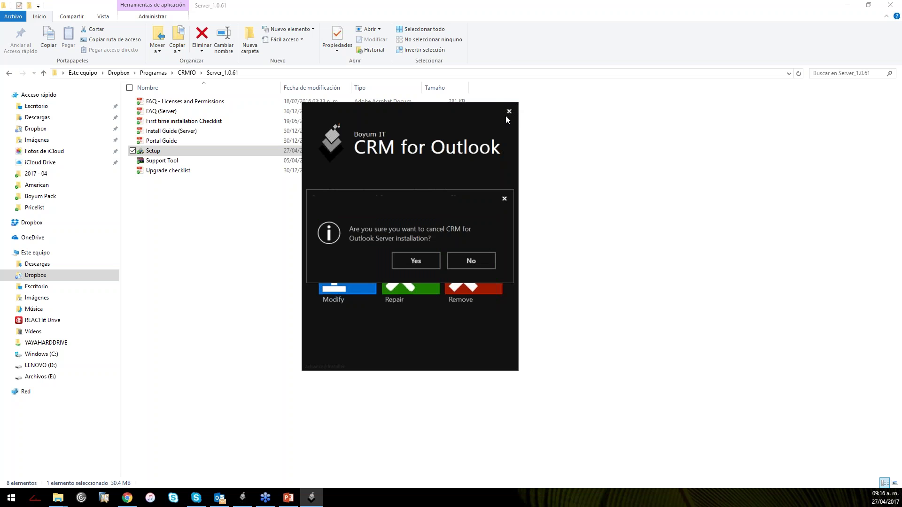
pyautogui.click(413, 261)
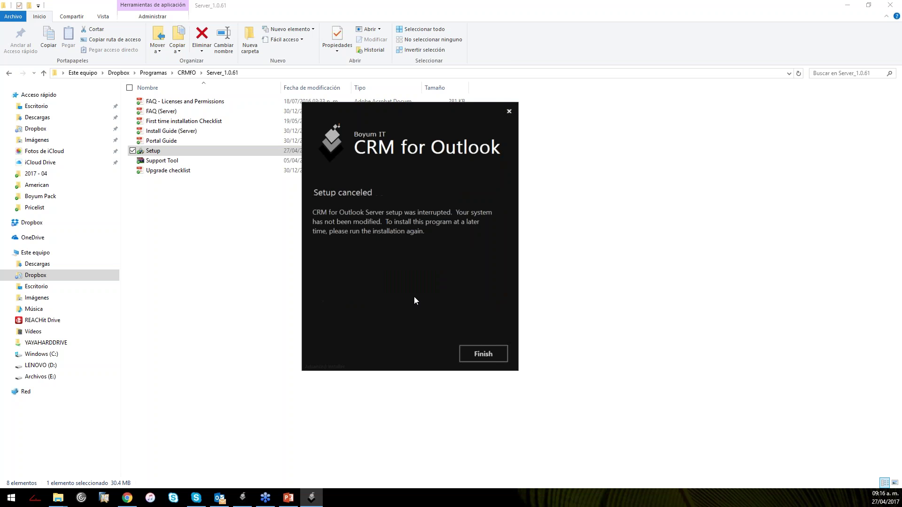
pyautogui.click(487, 355)
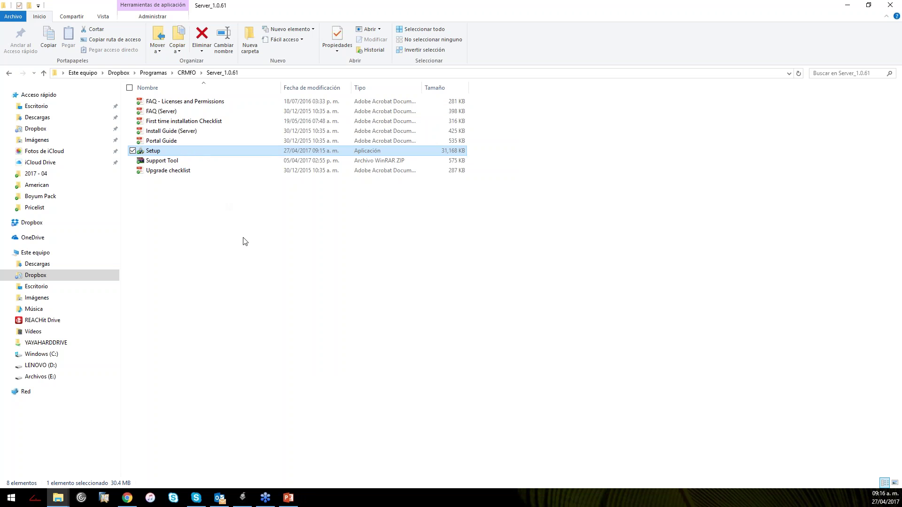
# Open the Boyum IT A/S subscription for editing in the Manage subscriptions window.
pyautogui.click(222, 221)
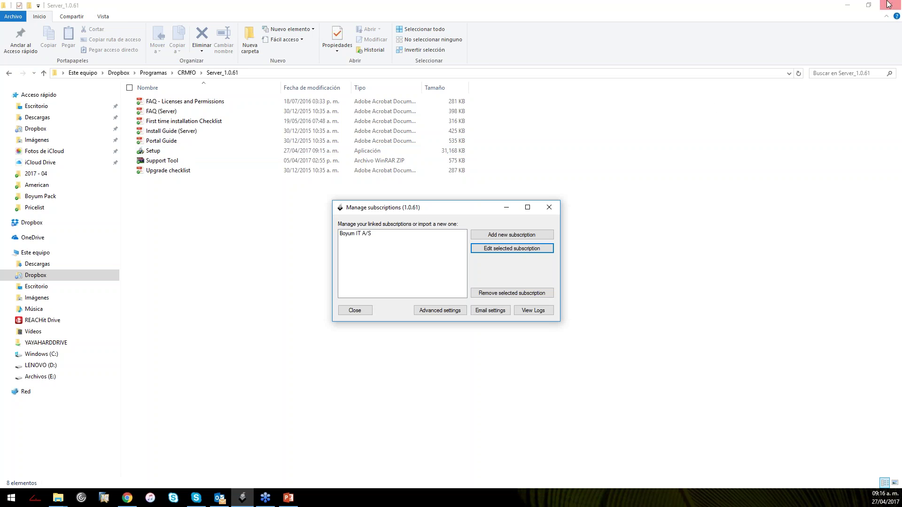
pyautogui.click(854, 10)
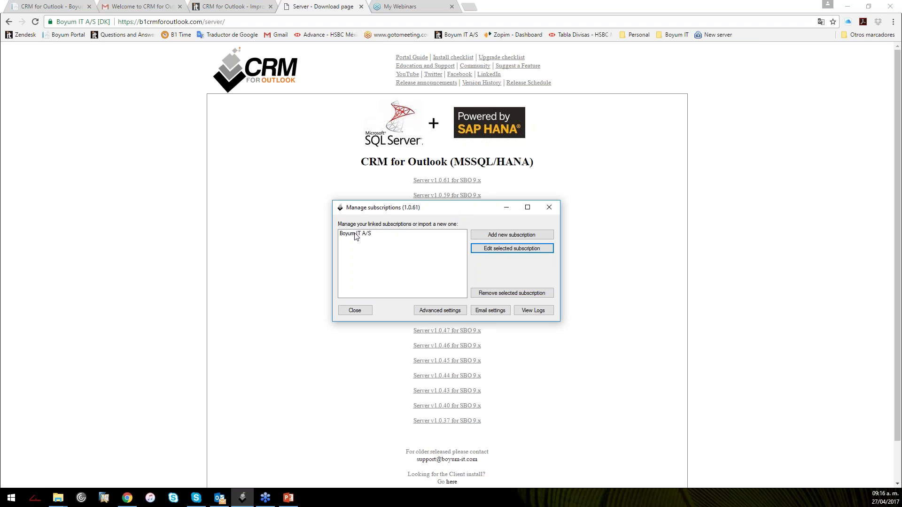
pyautogui.click(368, 233)
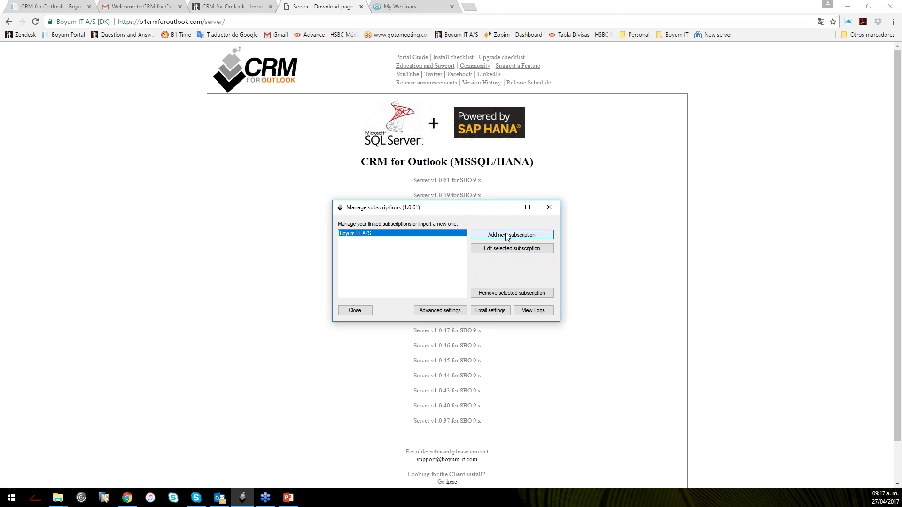
pyautogui.click(513, 250)
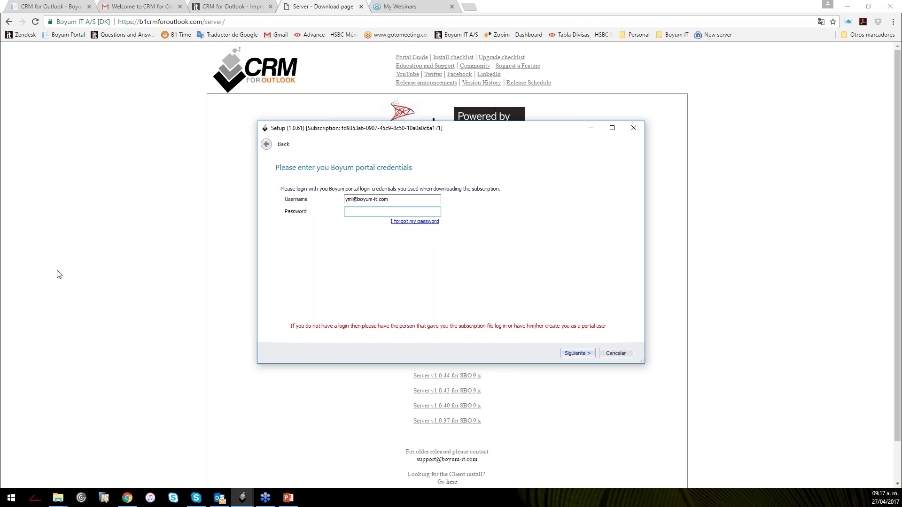
pyautogui.hotkey('alt', 'Tab')
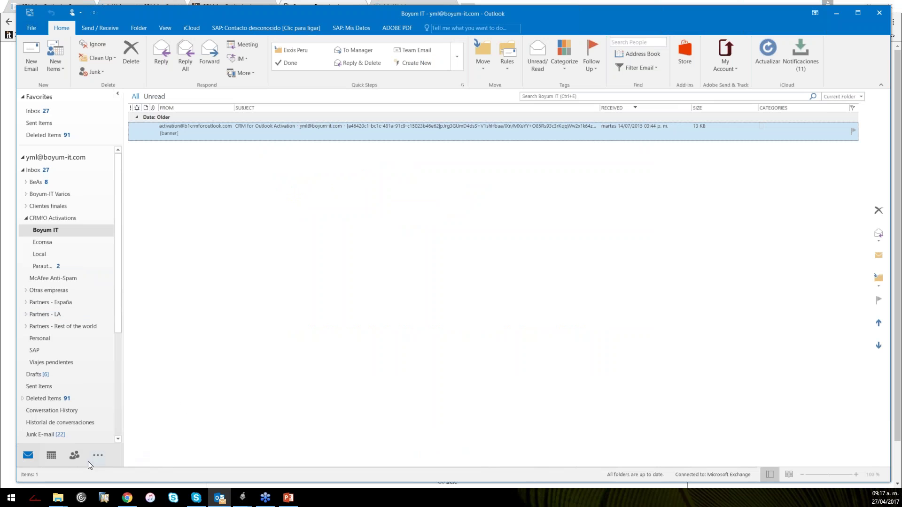
pyautogui.hotkey('alt', 'Tab')
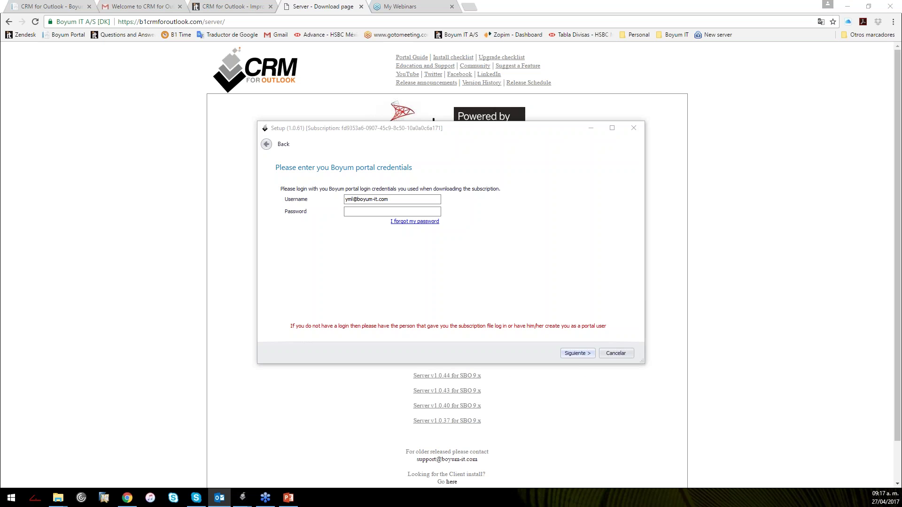
pyautogui.moveTo(0, 112); pyautogui.dragTo(385, 59)
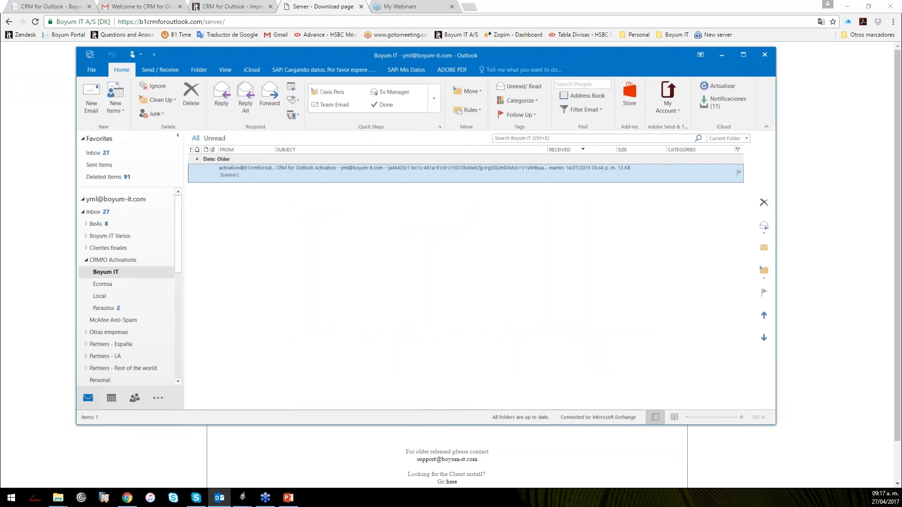
pyautogui.hotkey('alt', 'Tab')
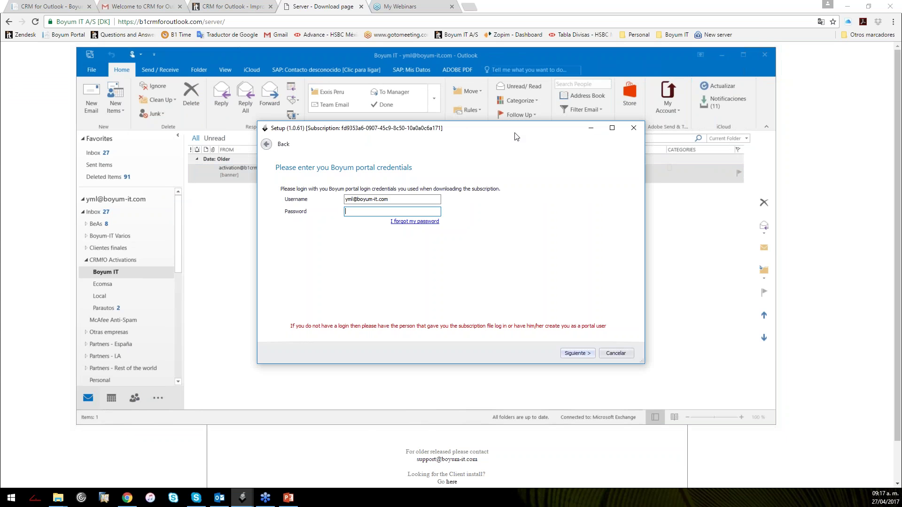
# Enter the Boyum portal account password in the subscription setup and proceed to the database connection settings.
pyautogui.hotkey('ctrl', 'v')
pyautogui.moveTo(396, 199); pyautogui.dragTo(334, 205)
pyautogui.doubleClick(354, 211)
pyautogui.click(576, 353)
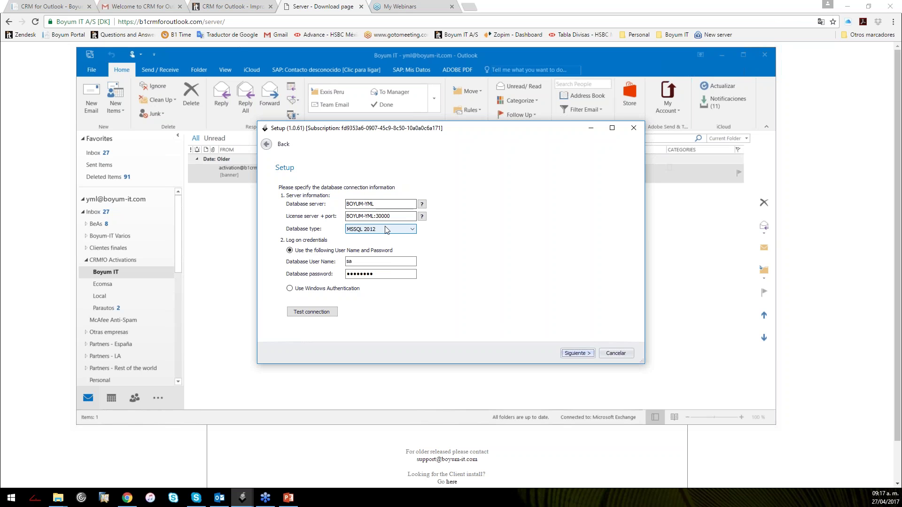
# Review the database types and credentials, test the MSSQL 2012 connection to BOYUM-YML, and proceed to the company database selection.
pyautogui.click(413, 229)
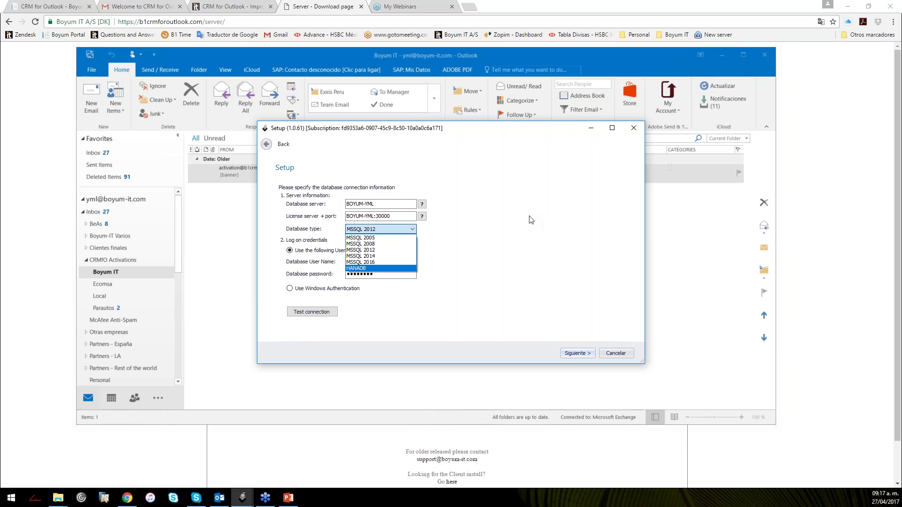
pyautogui.click(440, 284)
pyautogui.doubleClick(379, 262)
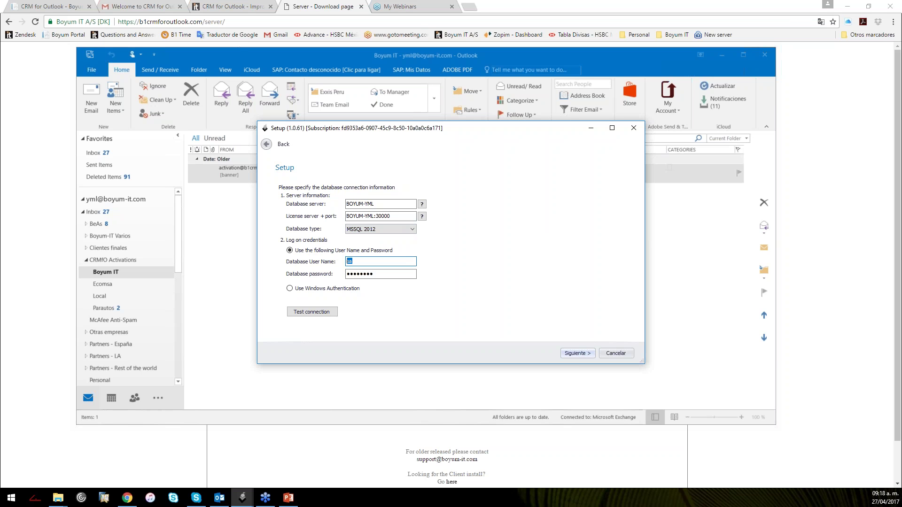
pyautogui.doubleClick(395, 273)
pyautogui.click(397, 262)
pyautogui.click(300, 313)
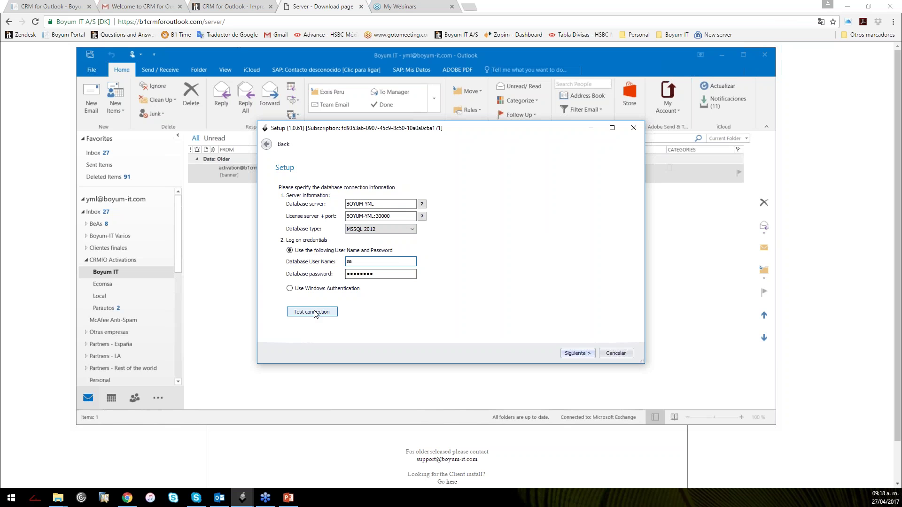
pyautogui.click(475, 283)
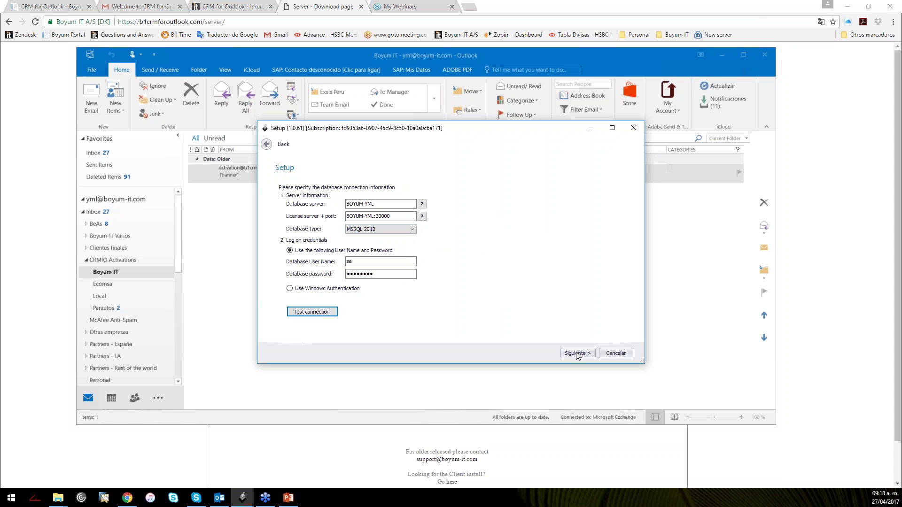
pyautogui.click(579, 354)
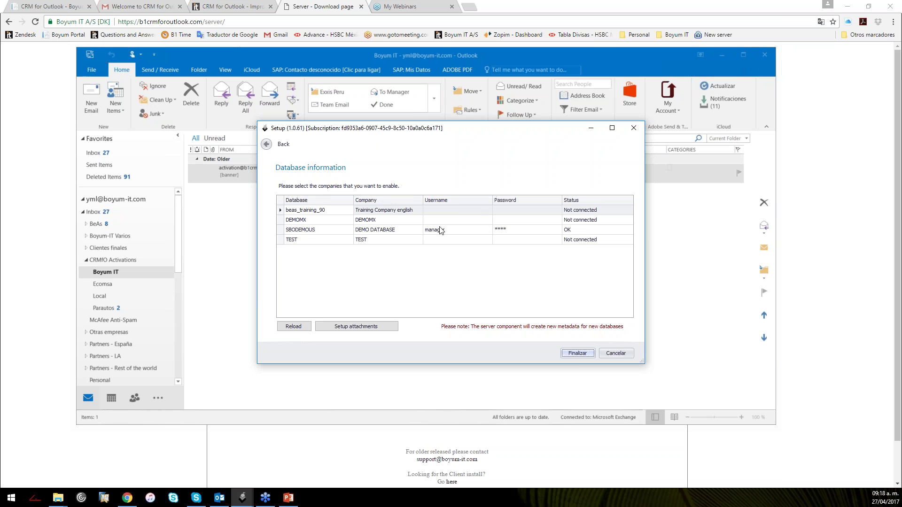
# Enter the username manager and the company password for the TEST database to enable that company.
pyautogui.click(455, 212)
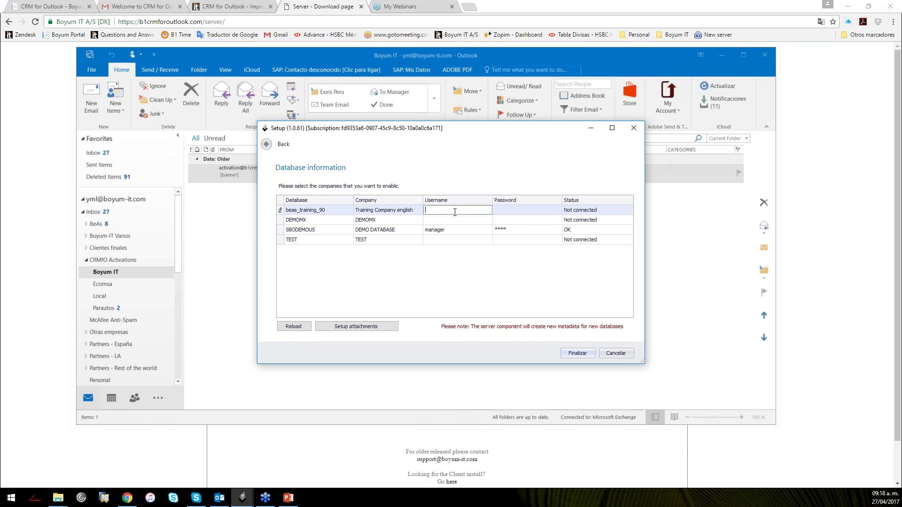
pyautogui.click(509, 214)
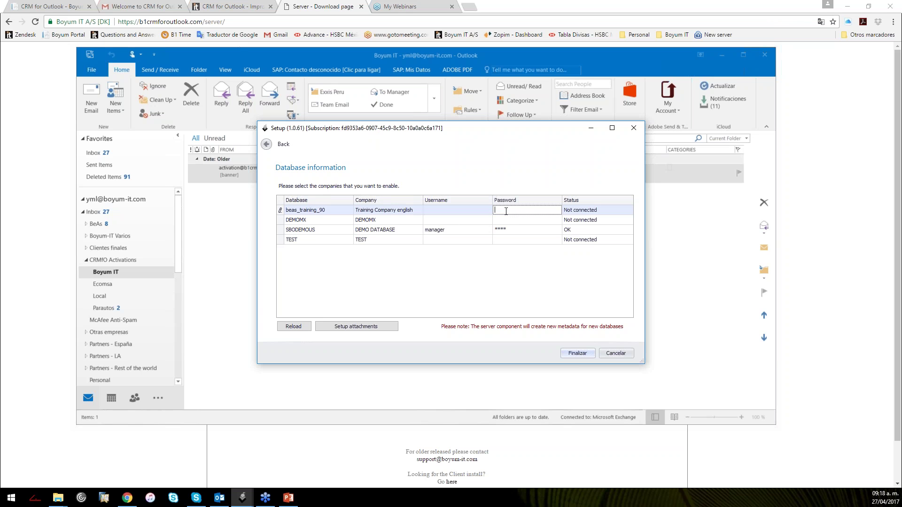
pyautogui.click(471, 221)
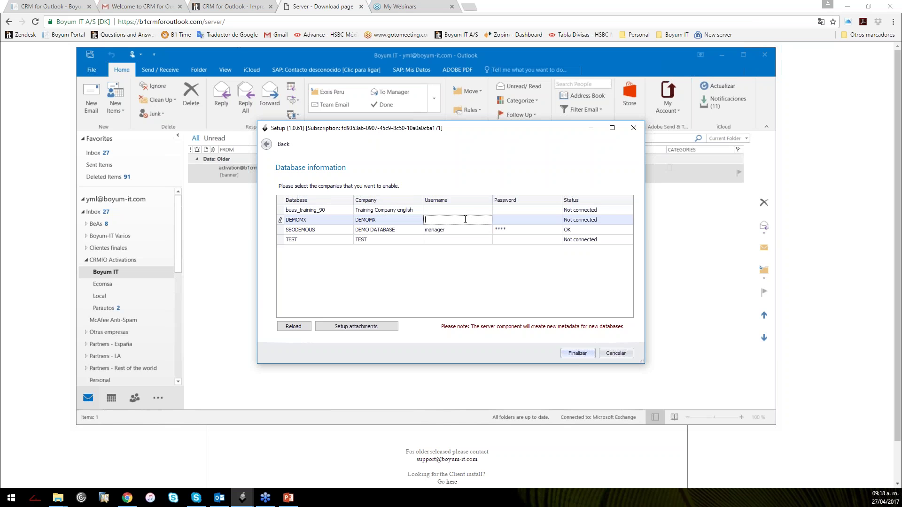
pyautogui.click(442, 240)
pyautogui.write('manager')
pyautogui.press('Tab')
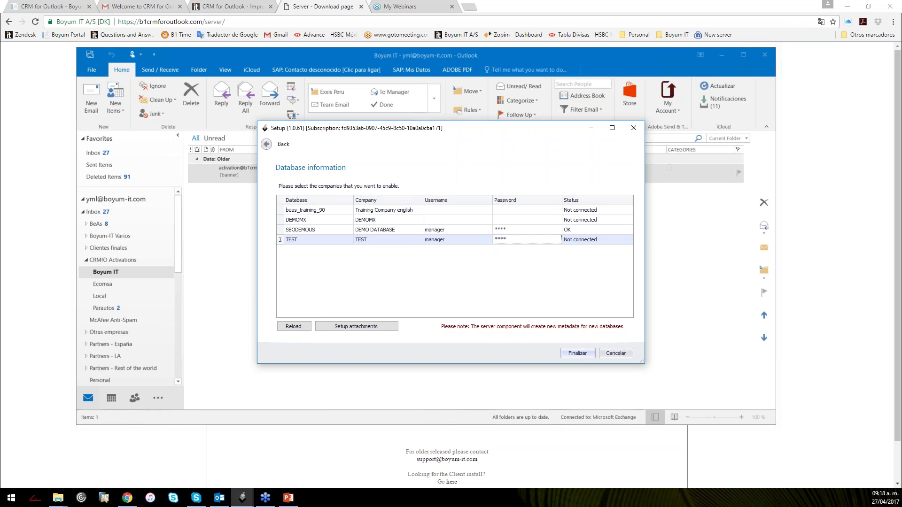
pyautogui.click(518, 213)
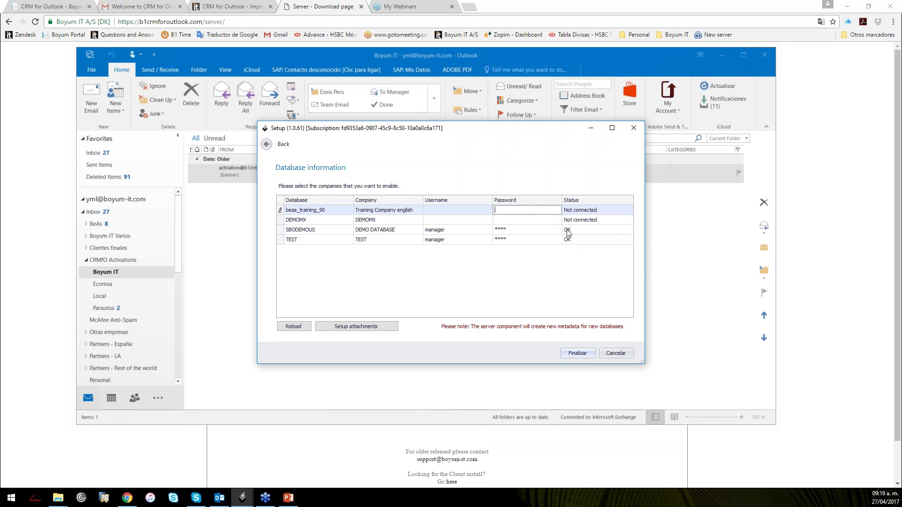
# Finish the subscription setup with the enabled companies and restart the service.
pyautogui.click(576, 353)
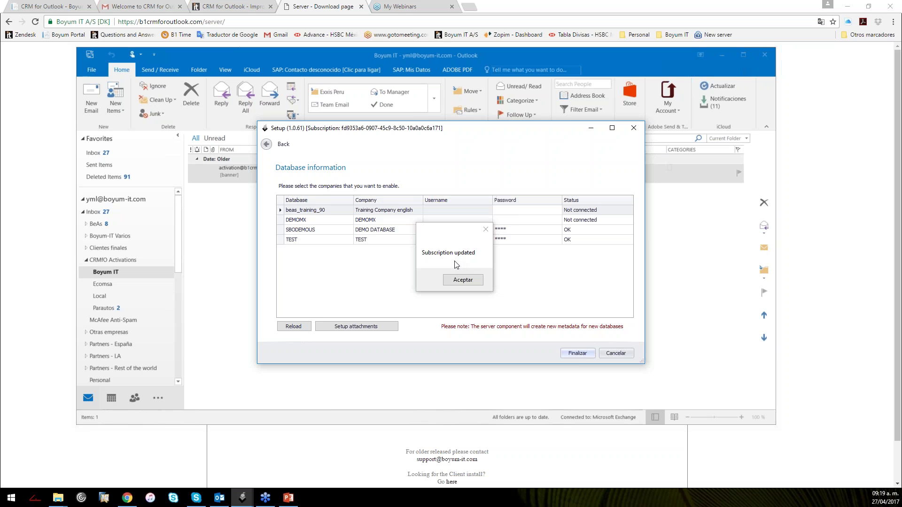
pyautogui.click(462, 282)
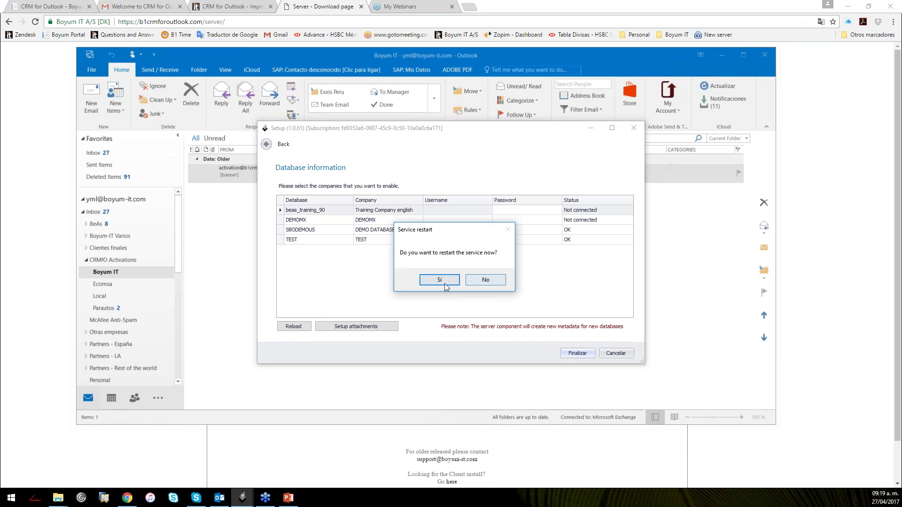
pyautogui.click(443, 281)
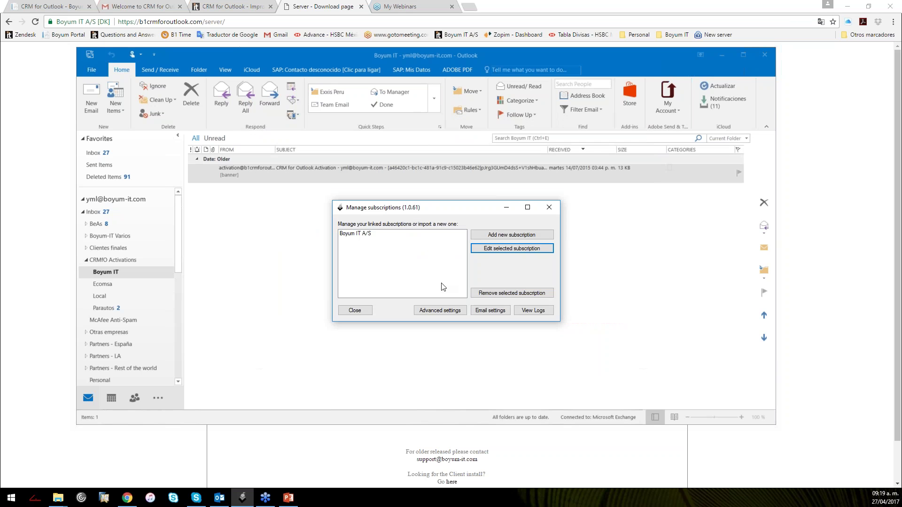
# Switch to the Boyum Portal in Chrome and download the CRM for Outlook subscription file to the Escritorio folder as subscription.
pyautogui.click(841, 174)
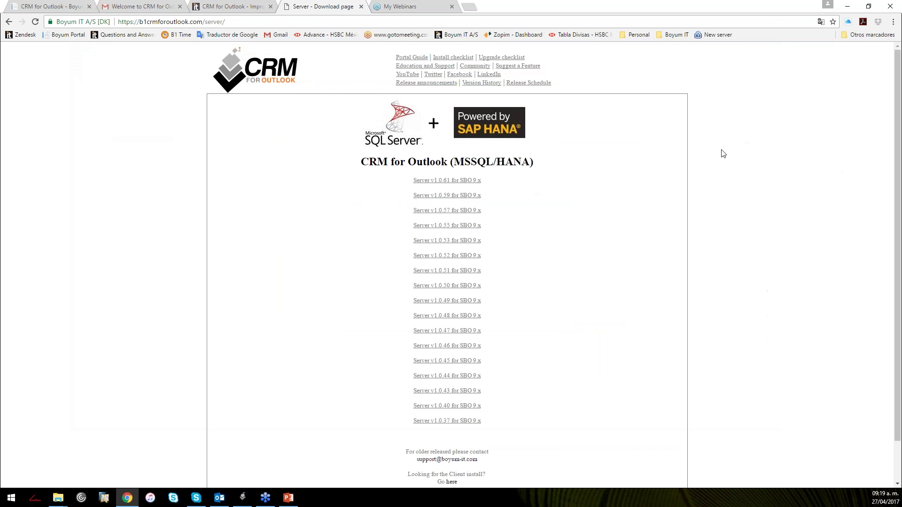
pyautogui.click(60, 6)
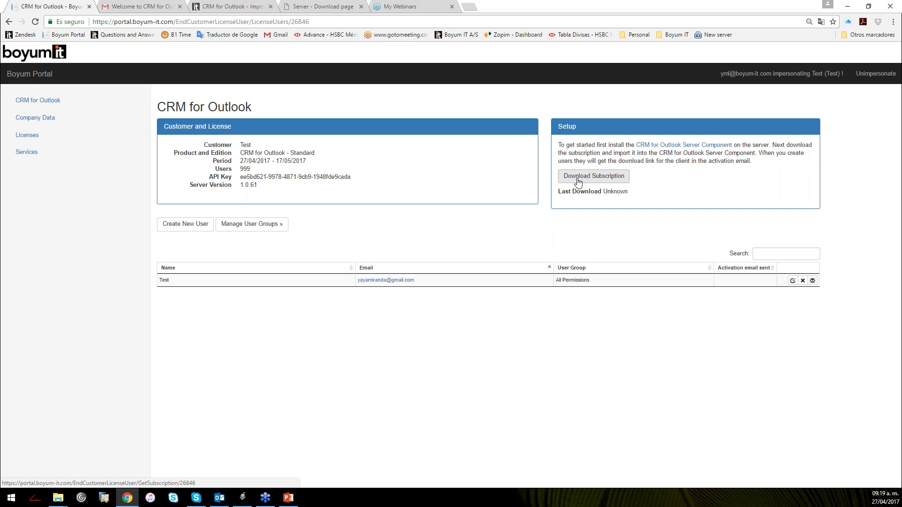
pyautogui.click(578, 182)
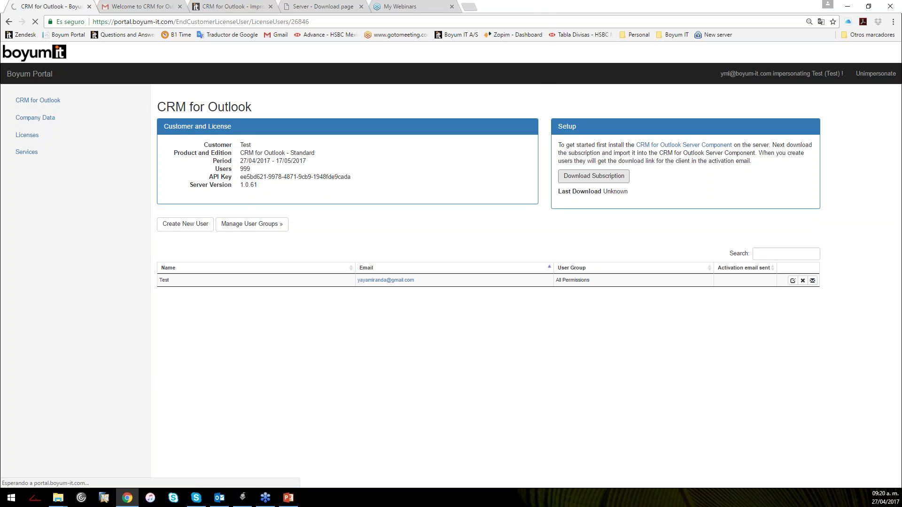
pyautogui.scroll(3, 48, 199)
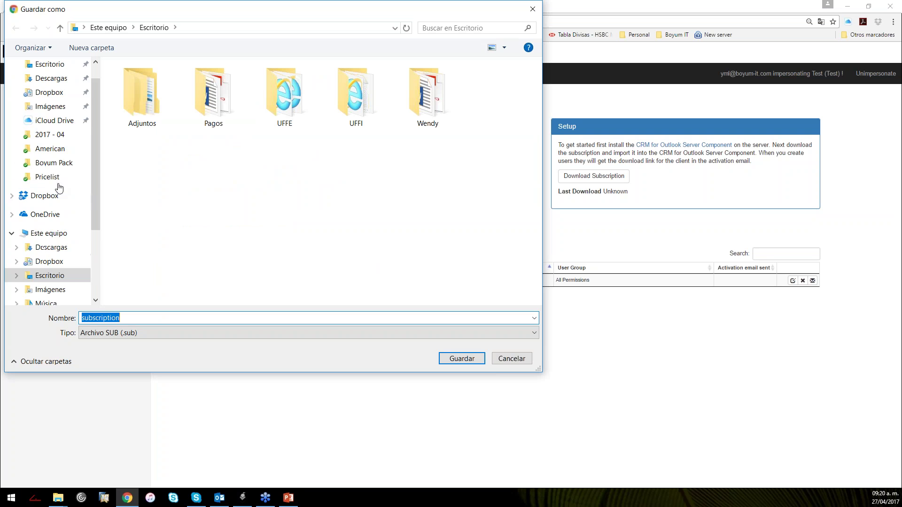
pyautogui.click(67, 89)
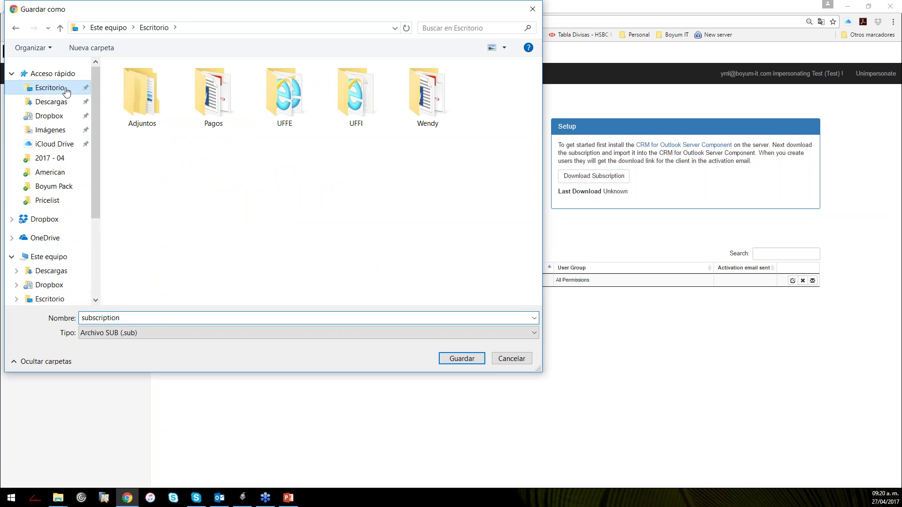
pyautogui.click(452, 360)
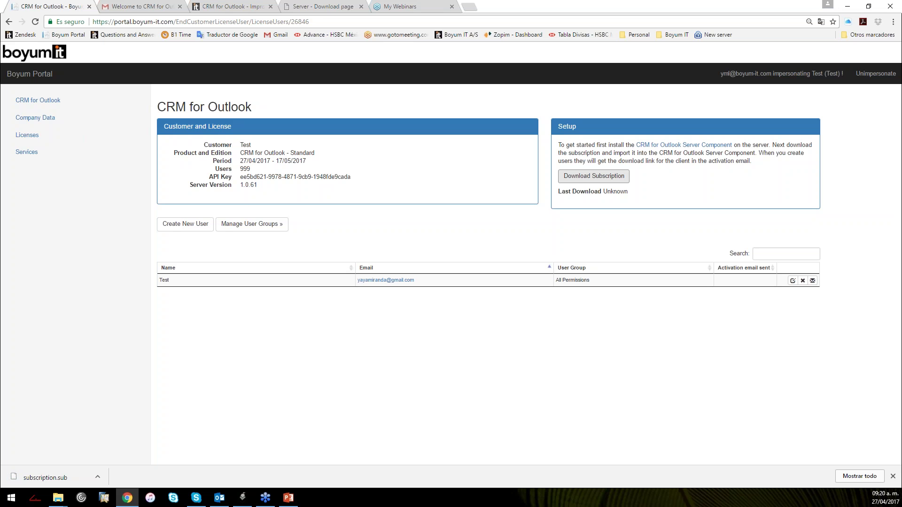
# Switch to Manage subscriptions, show the import page for adding a new subscription, and exit the wizard without importing.
pyautogui.click(848, 6)
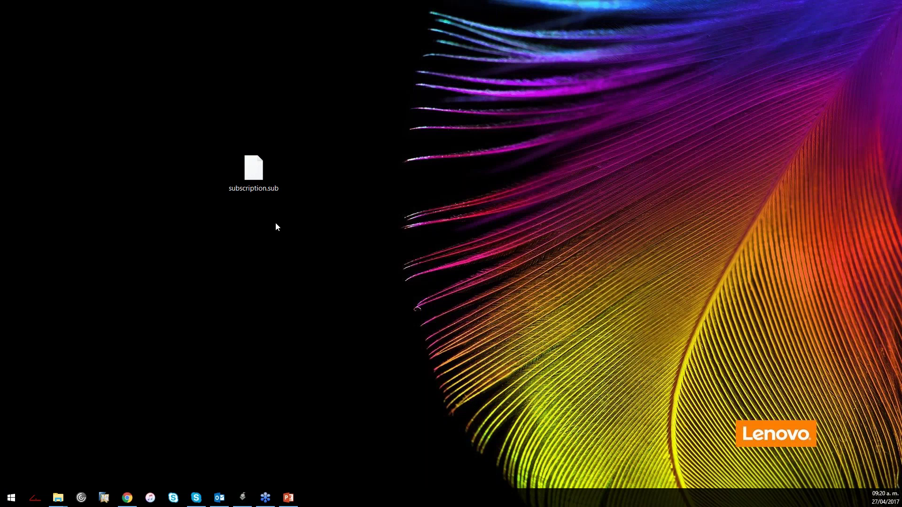
pyautogui.click(242, 497)
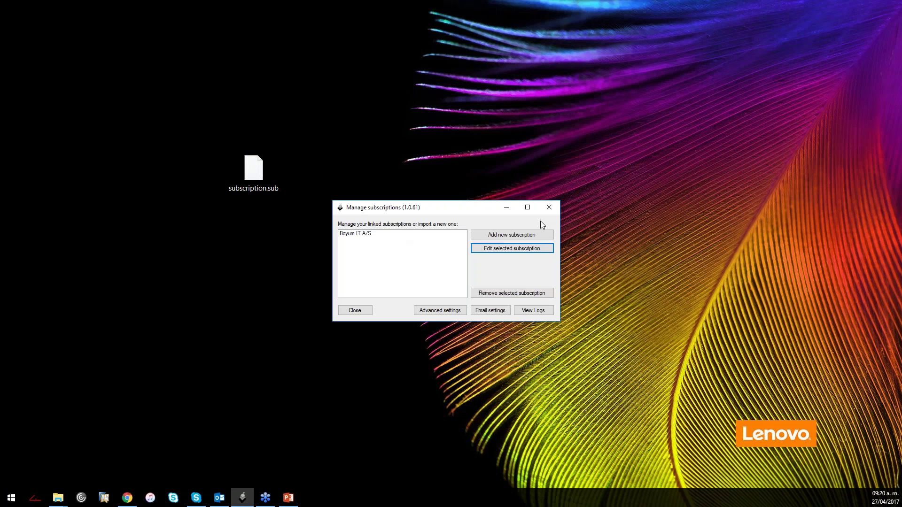
pyautogui.click(529, 235)
pyautogui.moveTo(298, 128); pyautogui.dragTo(346, 119)
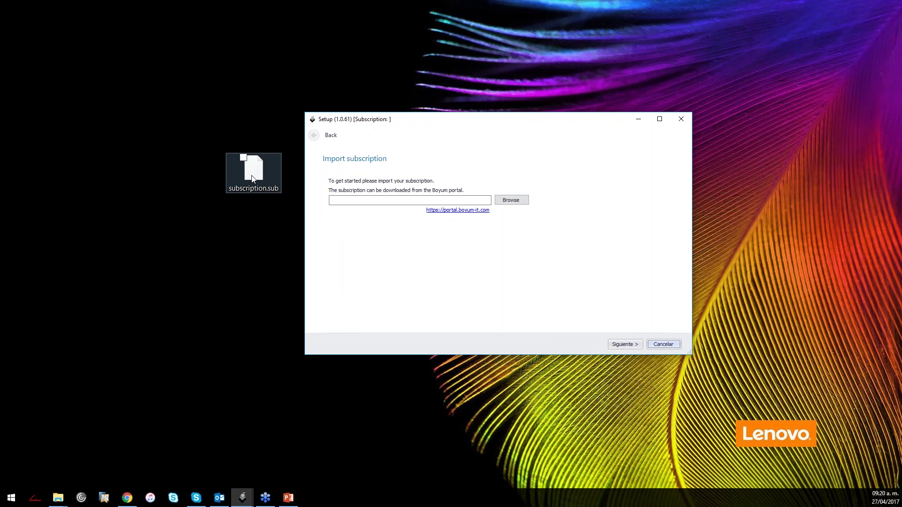
pyautogui.click(669, 345)
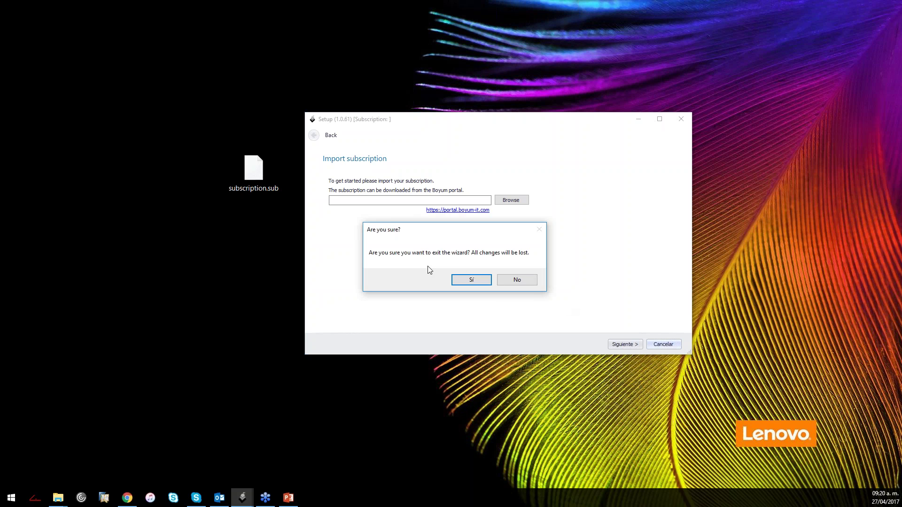
pyautogui.click(466, 284)
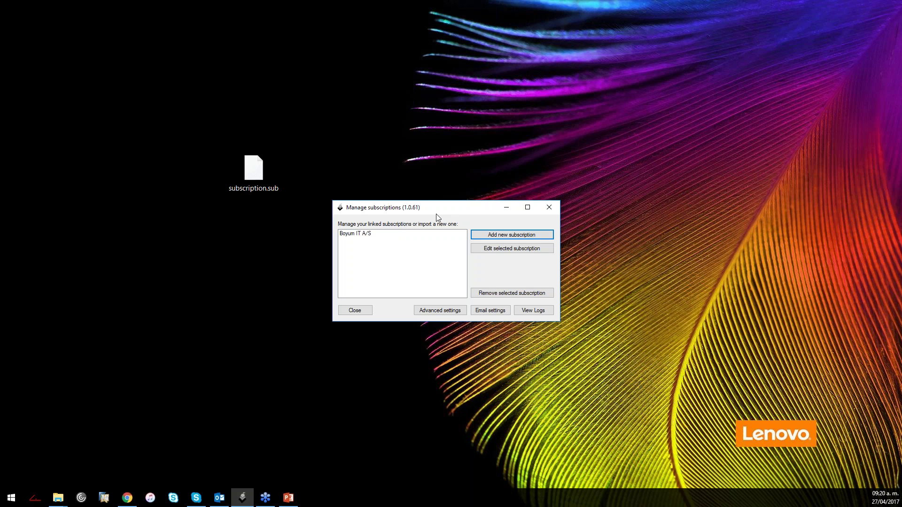
# Close and reopen the Manage subscriptions window to show how it is accessed, and close it again.
pyautogui.click(549, 207)
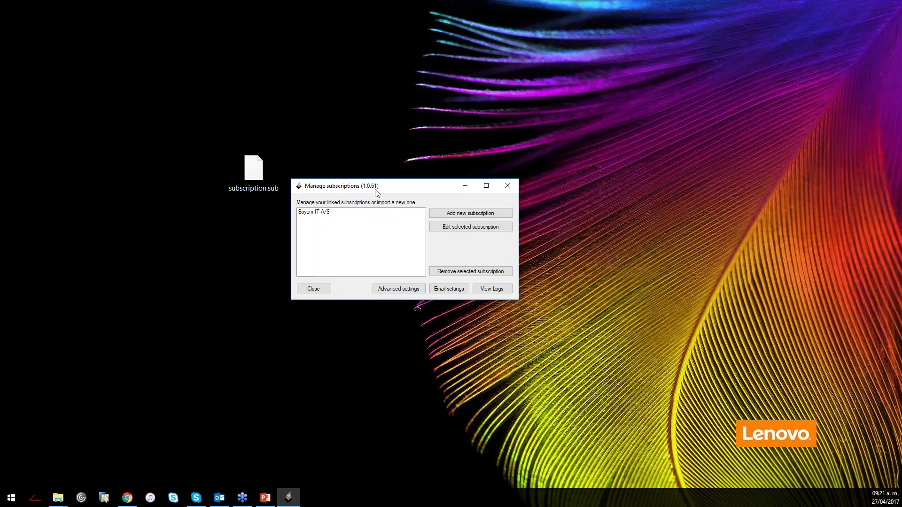
pyautogui.moveTo(379, 190); pyautogui.dragTo(399, 188)
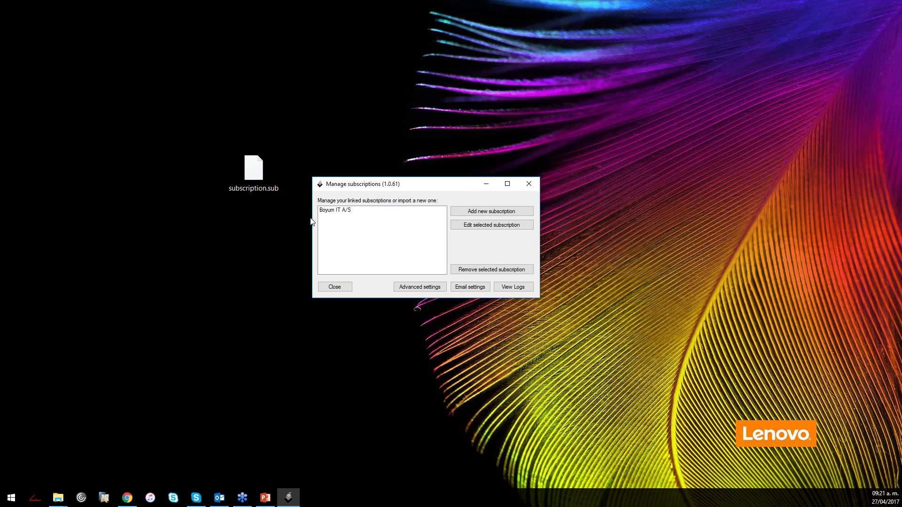
pyautogui.click(531, 183)
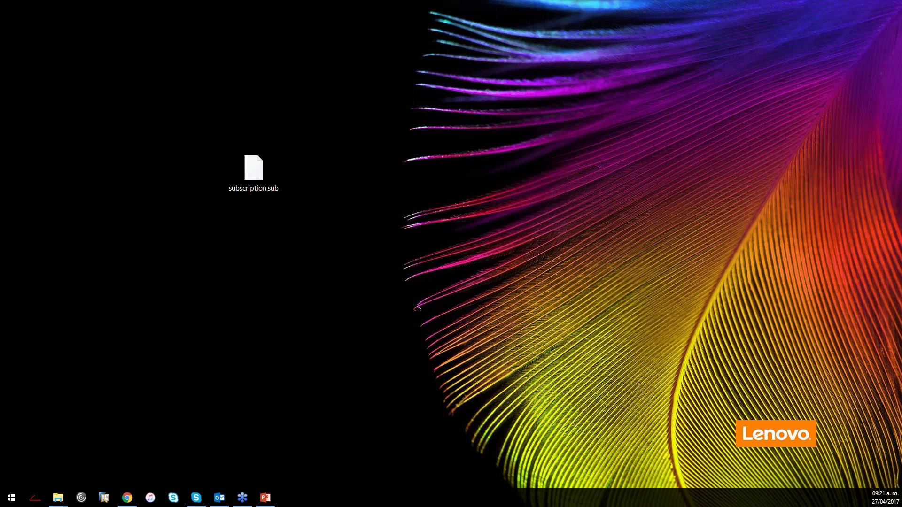
# Locate the CRM for Outlook Server Component in Windows Services, check its status and startup type, and close Services.
pyautogui.scroll(-5, 342, 177)
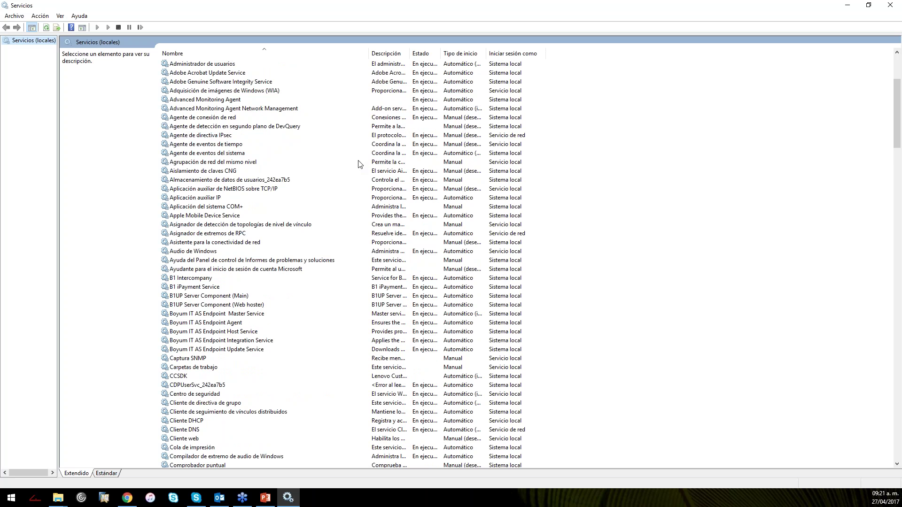
pyautogui.scroll(-7, 359, 165)
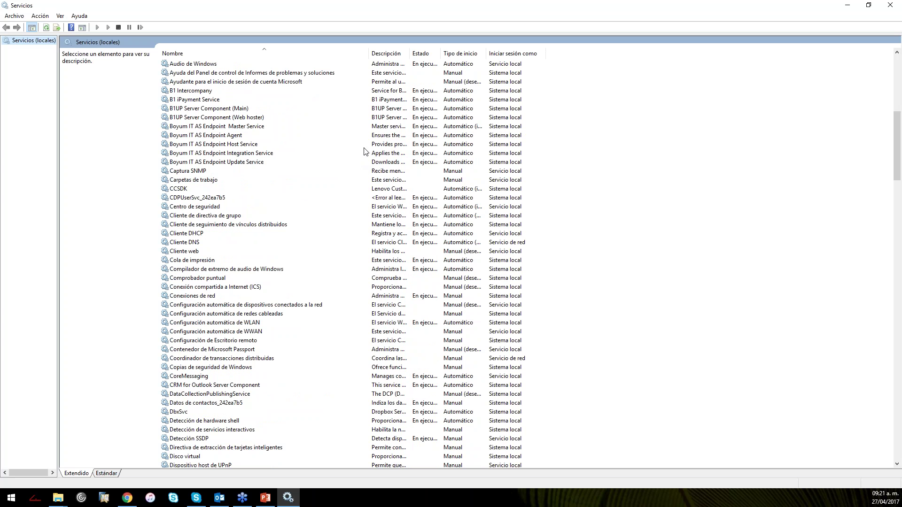
pyautogui.click(232, 385)
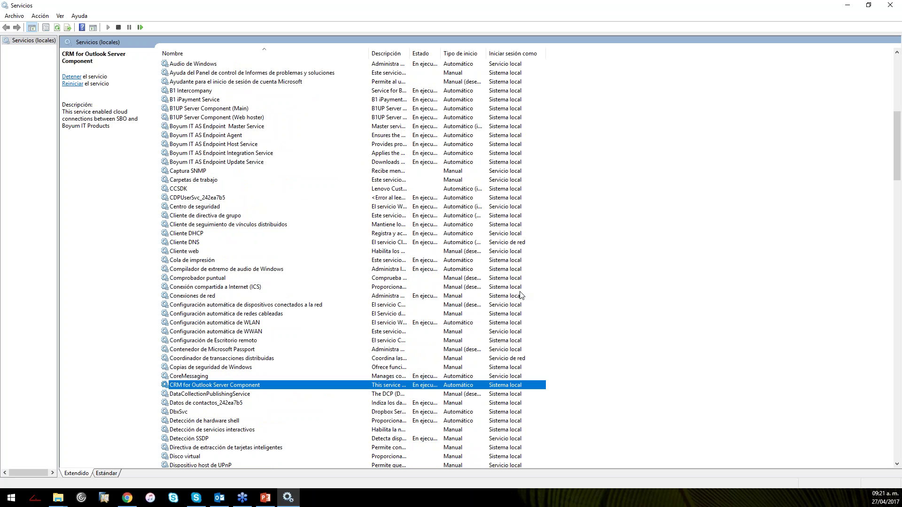
pyautogui.scroll(-2, 521, 294)
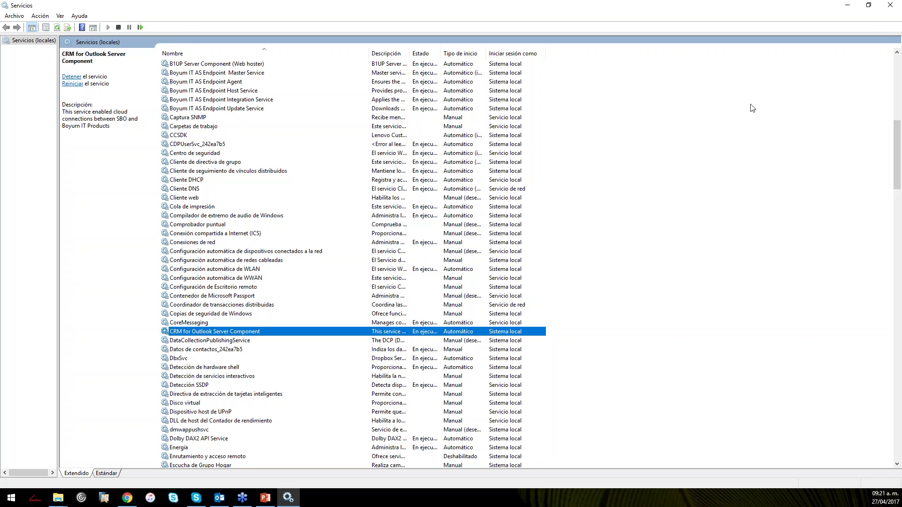
pyautogui.click(890, 5)
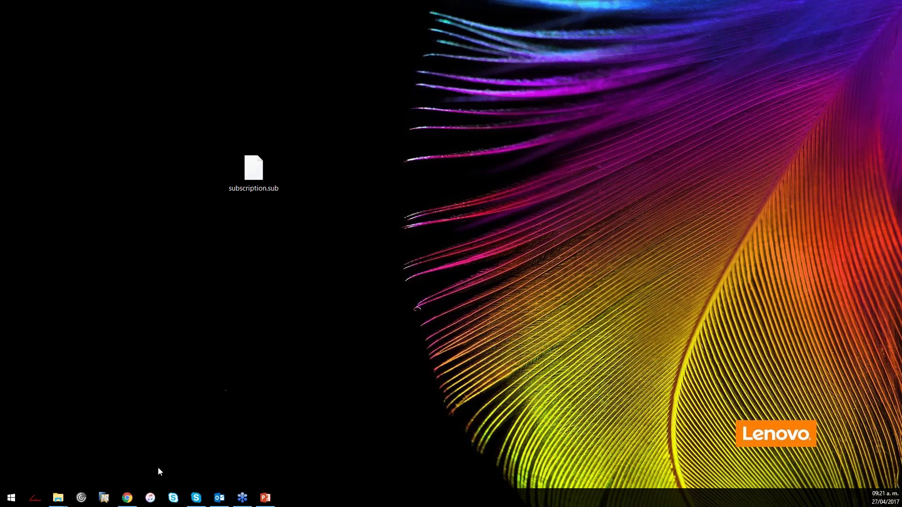
# Return to the Boyum Portal in Chrome, review the new user form's fields and user group options, and leave without creating a user.
pyautogui.click(127, 497)
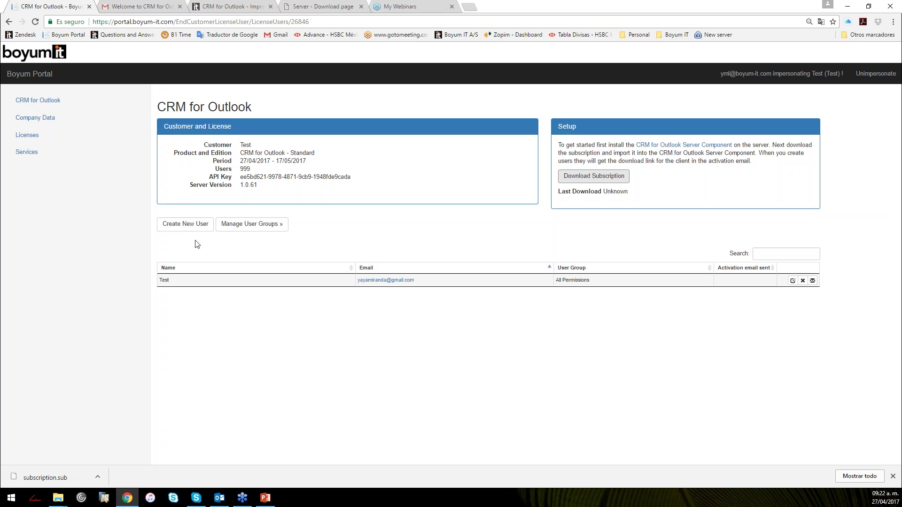
pyautogui.click(190, 228)
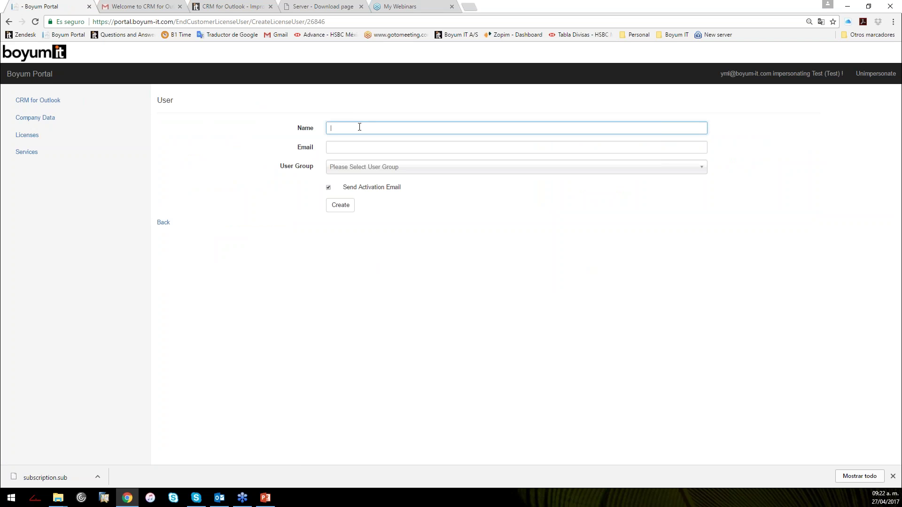
pyautogui.click(347, 149)
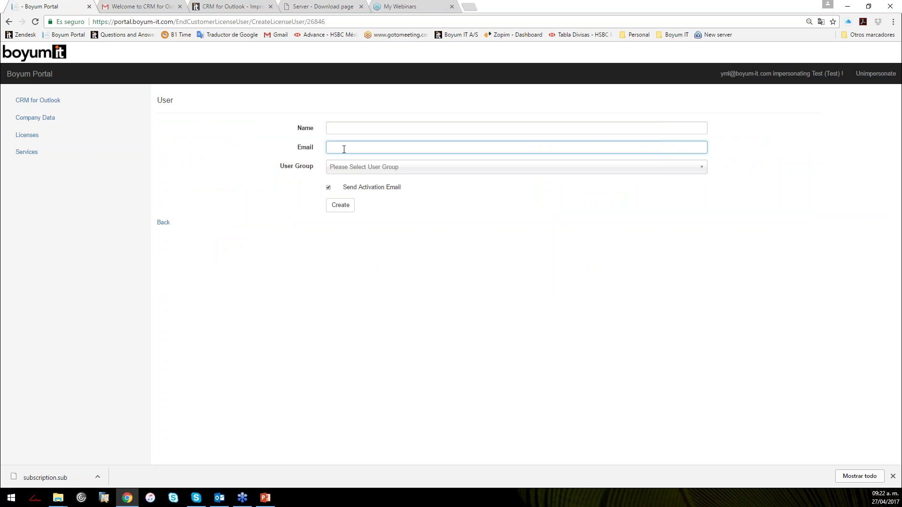
pyautogui.click(388, 168)
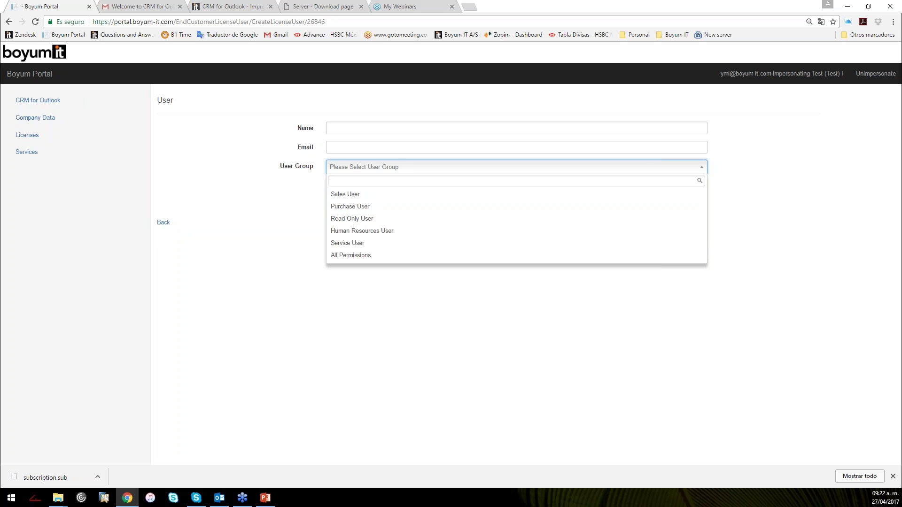
pyautogui.click(377, 166)
pyautogui.click(376, 166)
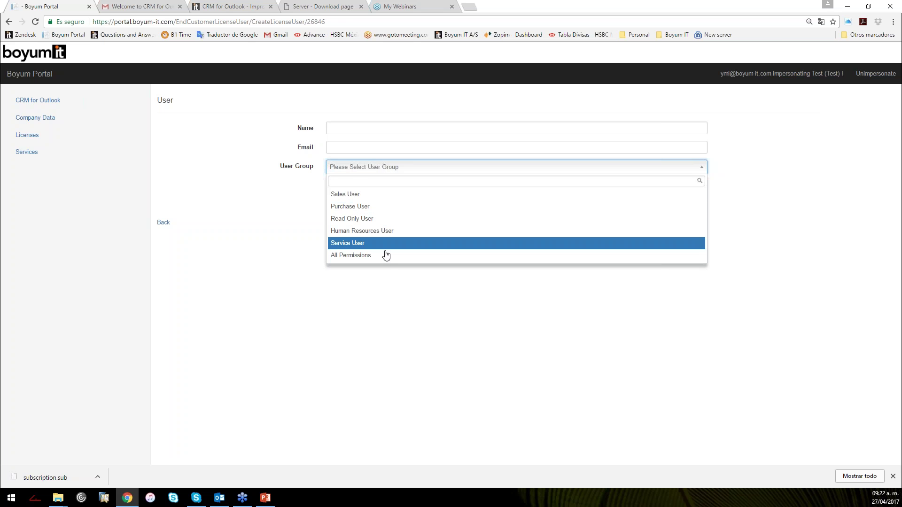
pyautogui.click(239, 202)
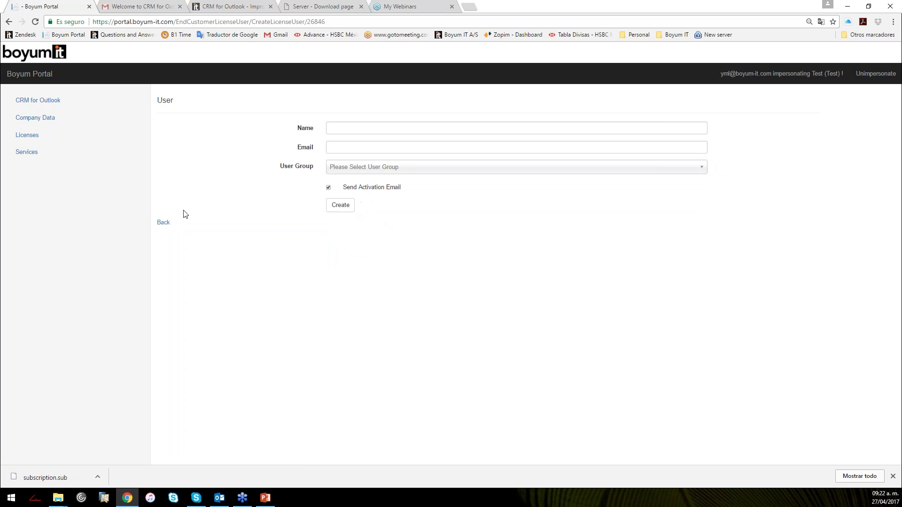
pyautogui.click(164, 223)
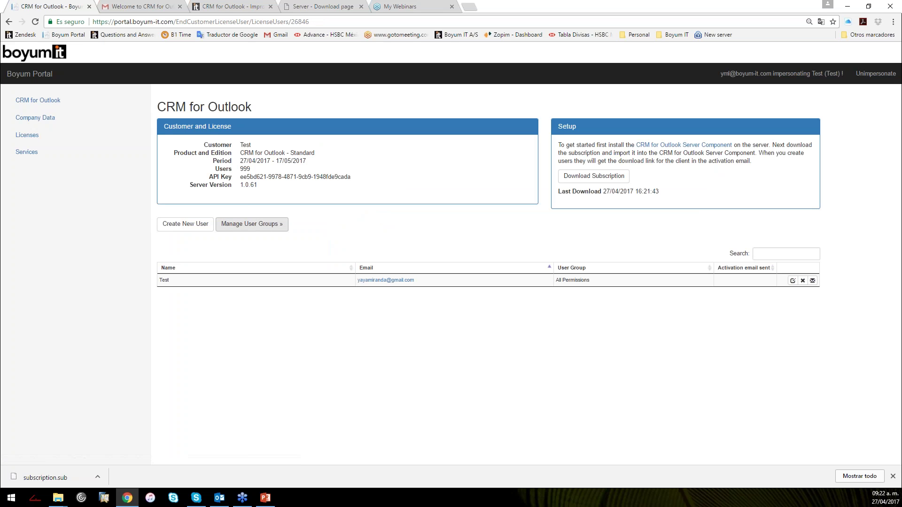
# Open the user group management page for the CRM for Outlook license.
pyautogui.click(263, 224)
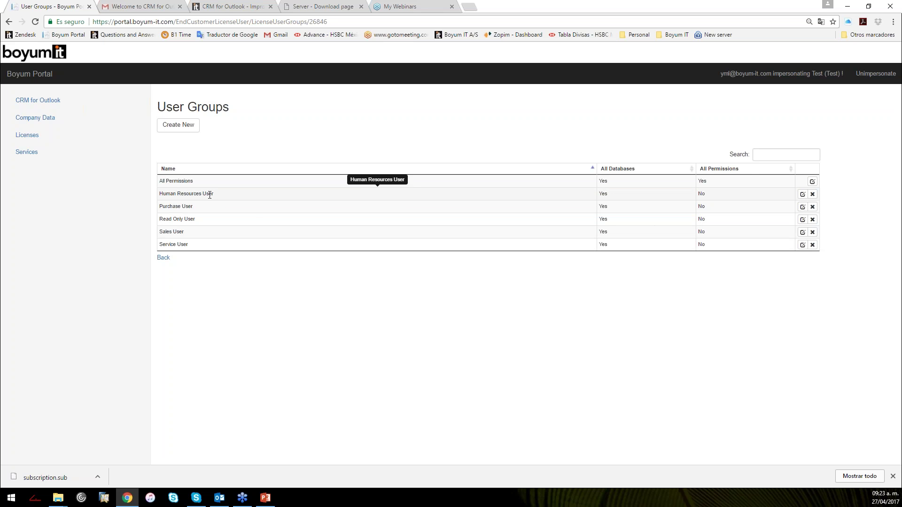
# Open the Human Resources User group for editing, and turn its All Databases option off and back on to show the database lists.
pyautogui.click(802, 194)
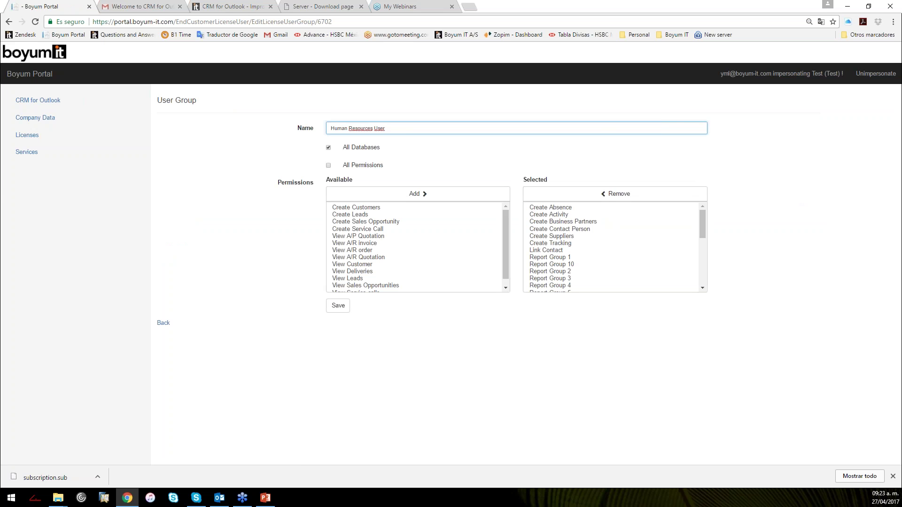
pyautogui.tripleClick(401, 128)
pyautogui.click(406, 127)
pyautogui.click(329, 147)
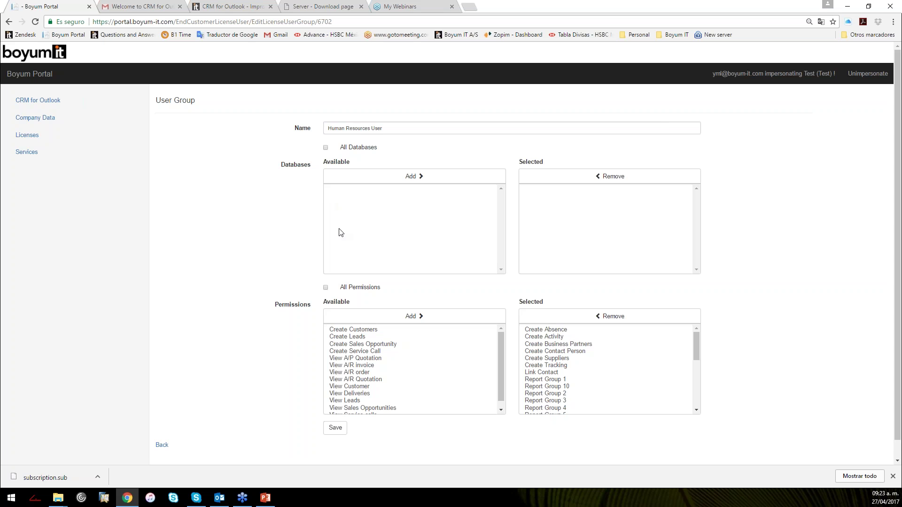
pyautogui.moveTo(398, 128); pyautogui.dragTo(194, 143)
pyautogui.click(420, 126)
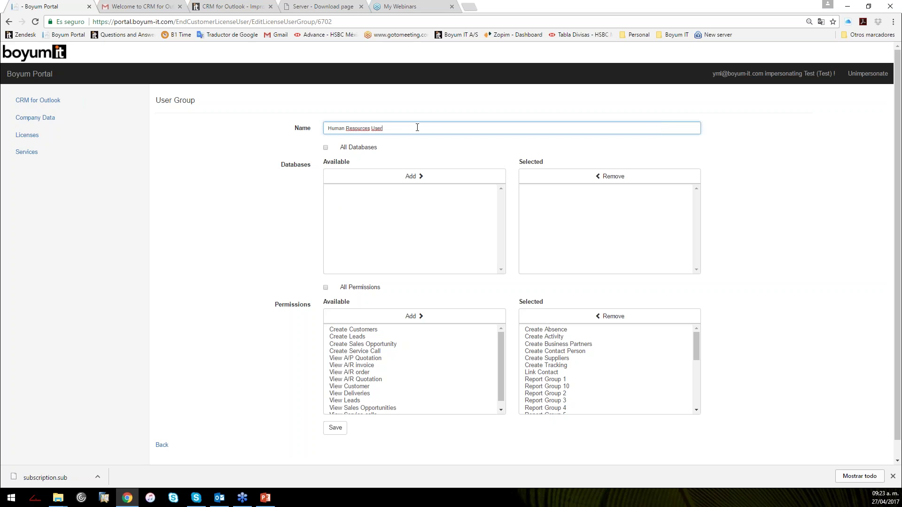
pyautogui.tripleClick(395, 131)
pyautogui.click(419, 126)
pyautogui.tripleClick(399, 131)
pyautogui.click(417, 127)
pyautogui.click(326, 148)
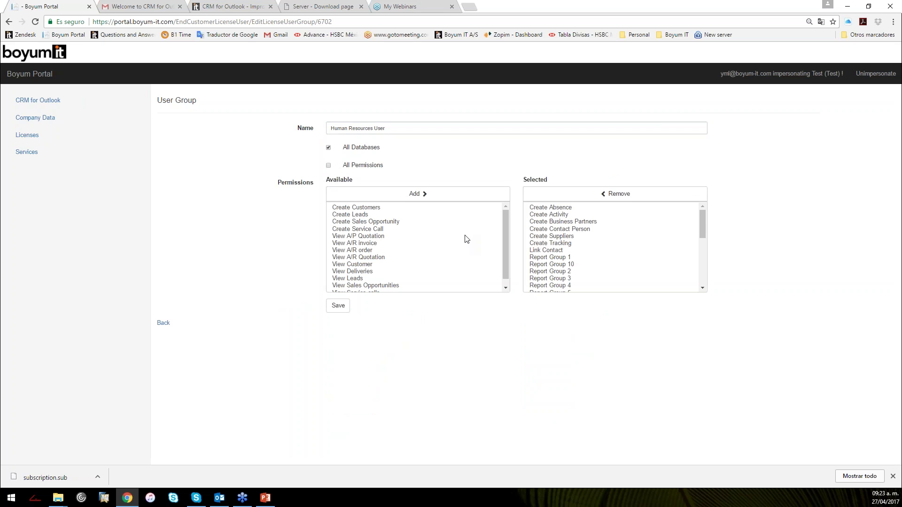
# Remove Report Group 10 and Report Group 9 from the group's selected permissions.
pyautogui.scroll(-4, 587, 253)
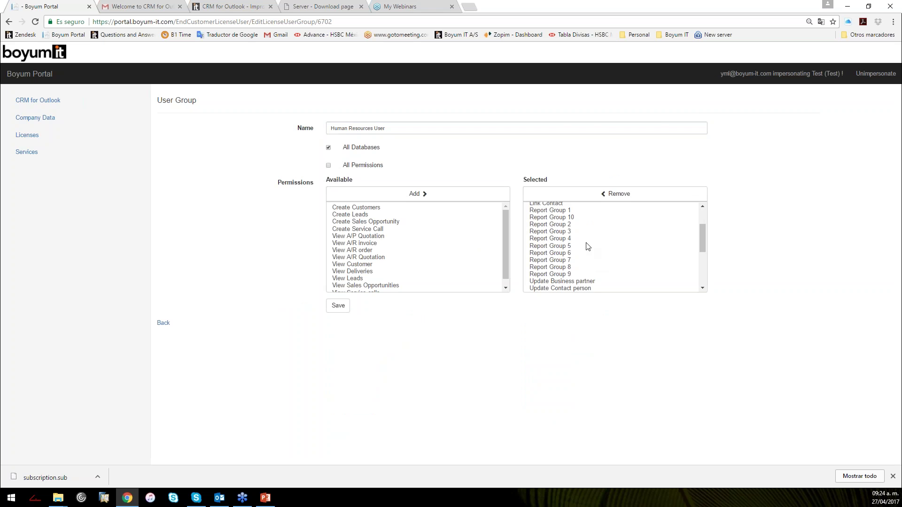
pyautogui.scroll(4, 579, 251)
pyautogui.click(584, 257)
pyautogui.click(631, 199)
pyautogui.scroll(-3, 590, 260)
pyautogui.click(571, 260)
pyautogui.click(610, 199)
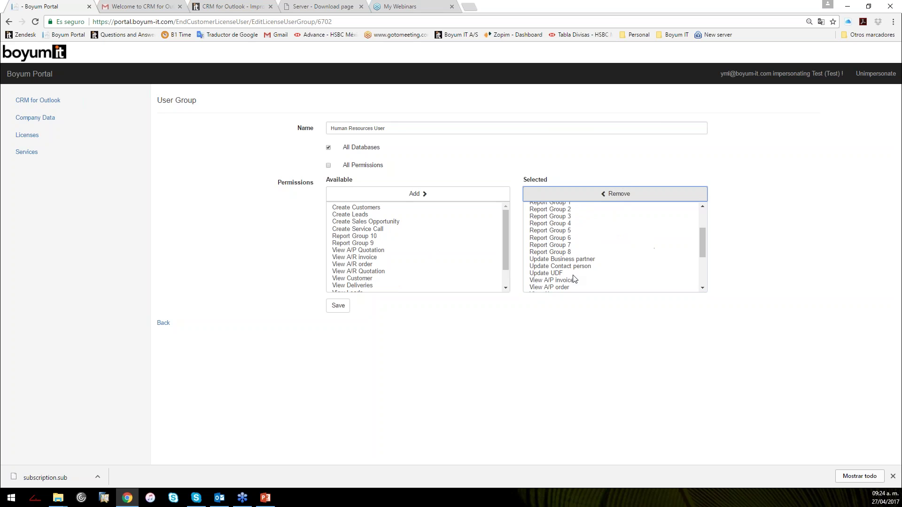
pyautogui.scroll(3, 588, 276)
# Review the available and selected permissions of the Human Resources User group, and return to the user group list without saving.
pyautogui.moveTo(399, 126); pyautogui.dragTo(317, 121)
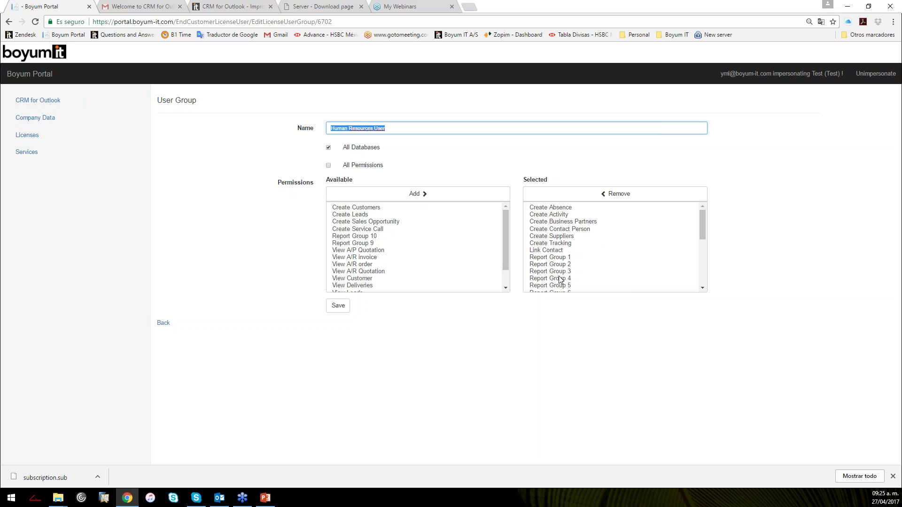
pyautogui.scroll(-2, 606, 239)
pyautogui.scroll(2, 606, 240)
pyautogui.scroll(-1, 676, 223)
pyautogui.scroll(-1, 381, 246)
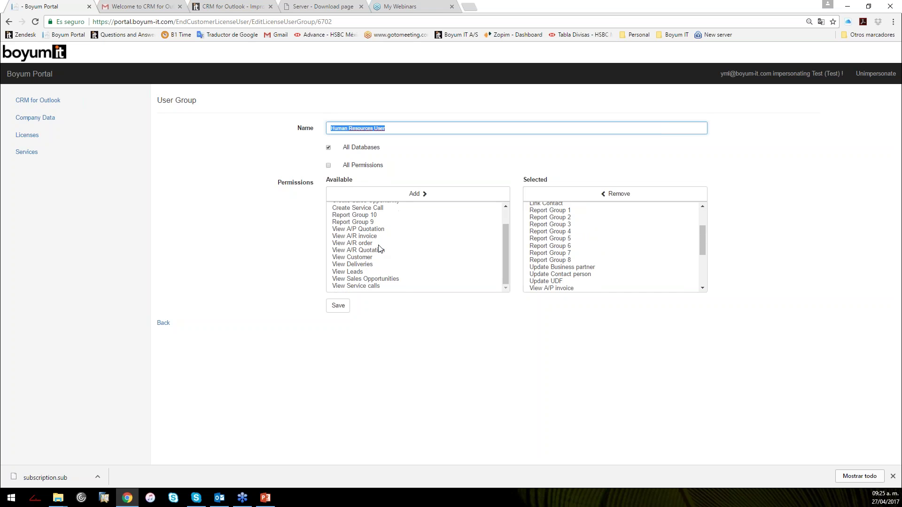
pyautogui.scroll(1, 414, 253)
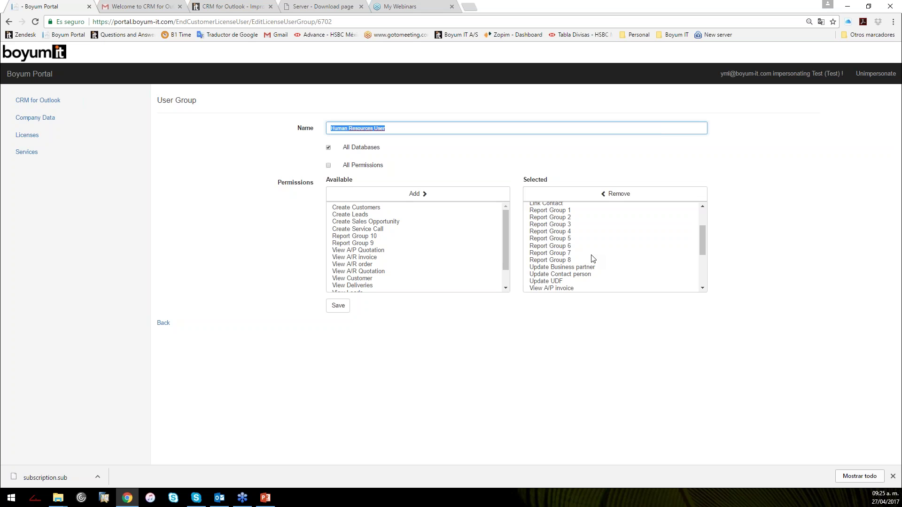
pyautogui.click(377, 237)
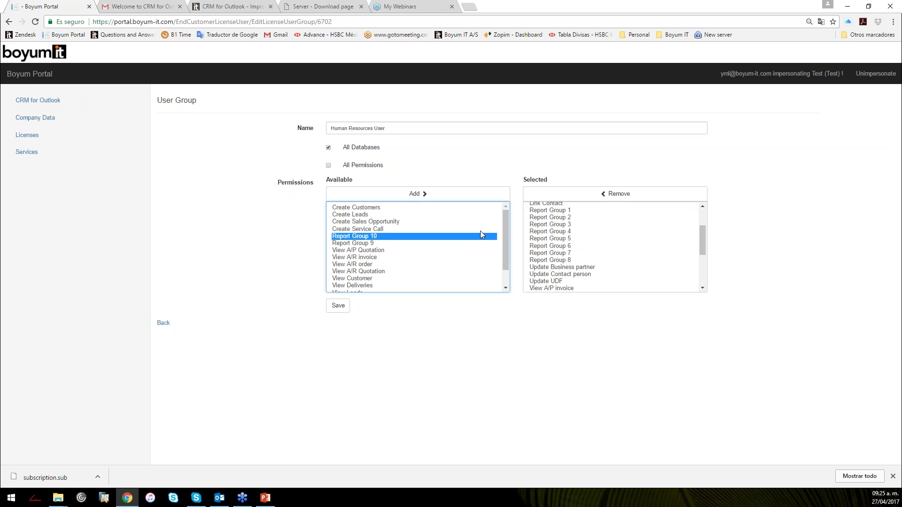
pyautogui.tripleClick(348, 128)
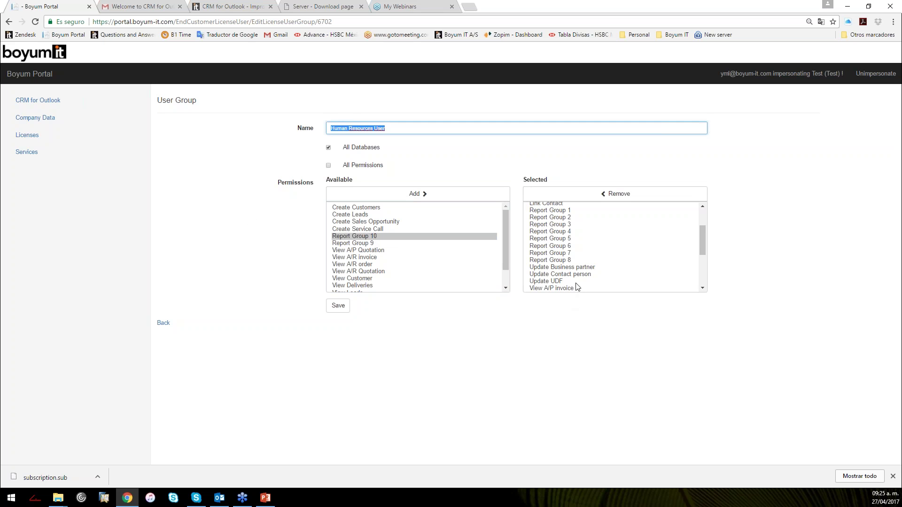
pyautogui.scroll(-1, 593, 231)
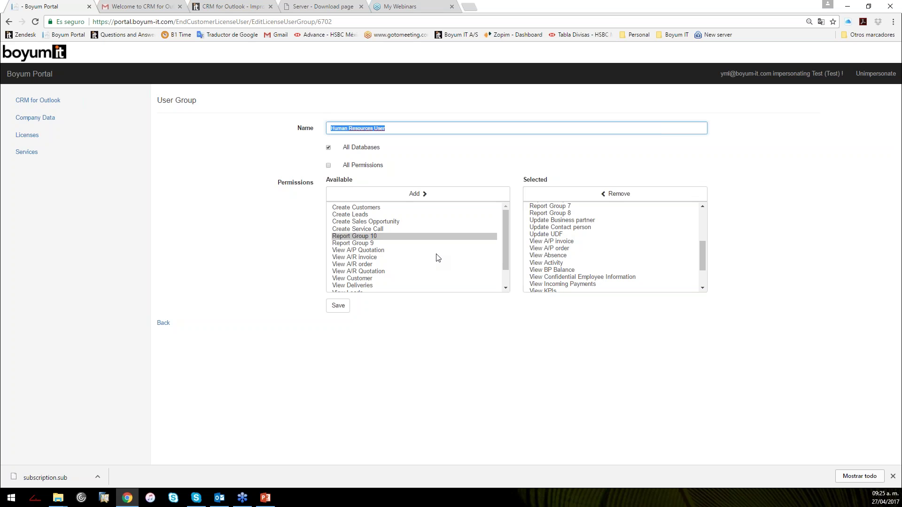
pyautogui.scroll(-1, 421, 265)
pyautogui.scroll(-2, 570, 275)
pyautogui.scroll(4, 610, 267)
pyautogui.scroll(-3, 640, 260)
pyautogui.scroll(-1, 640, 260)
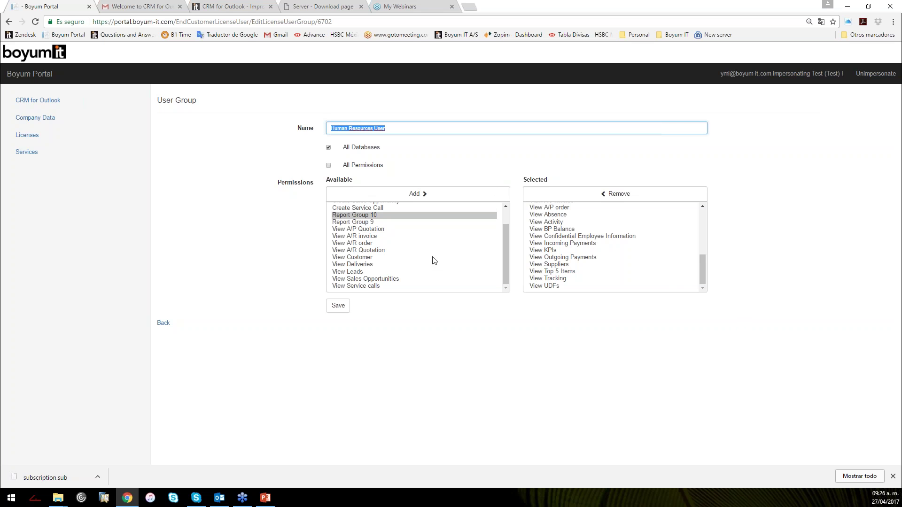
pyautogui.click(165, 323)
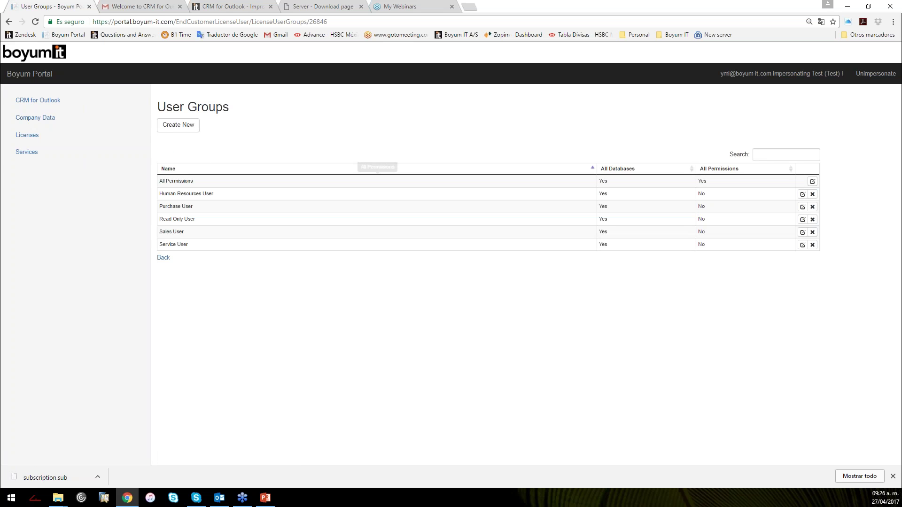
# Open the new user form for CRM for Outlook, review its email and activation options, and return to the license page without creating a user.
pyautogui.click(70, 102)
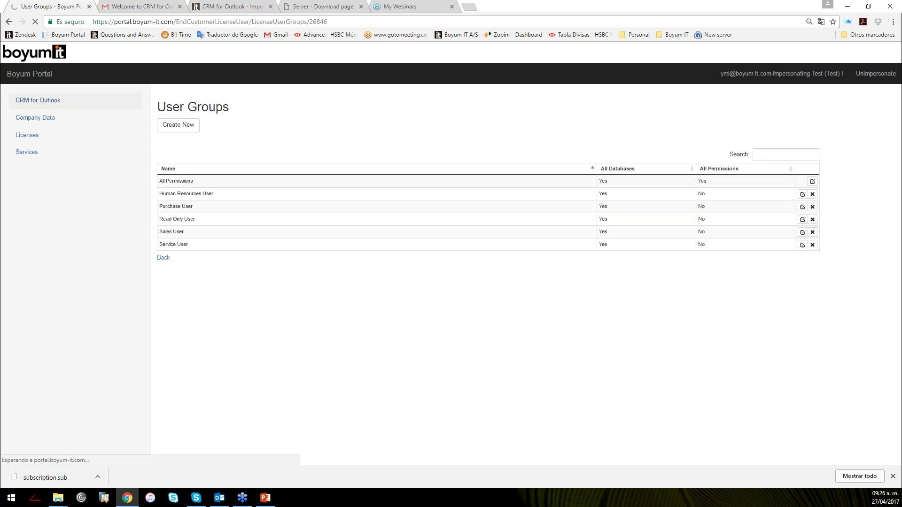
pyautogui.click(183, 225)
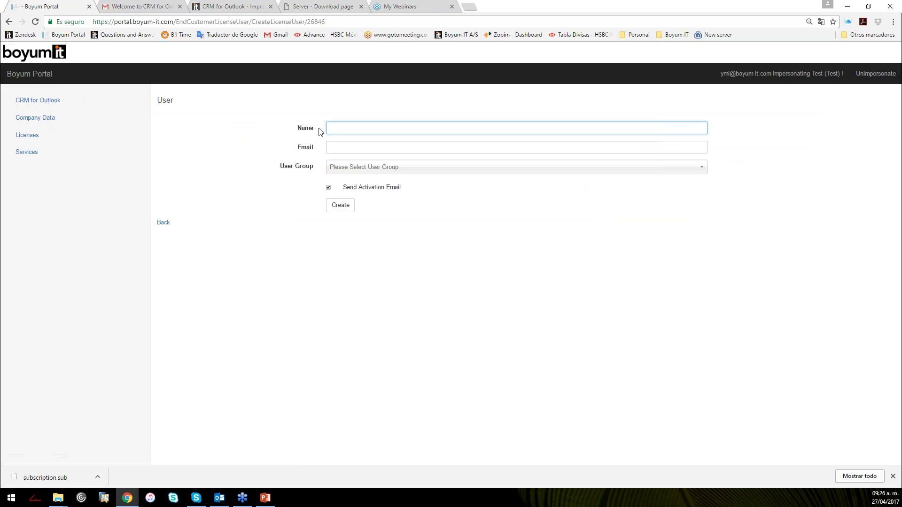
pyautogui.click(344, 147)
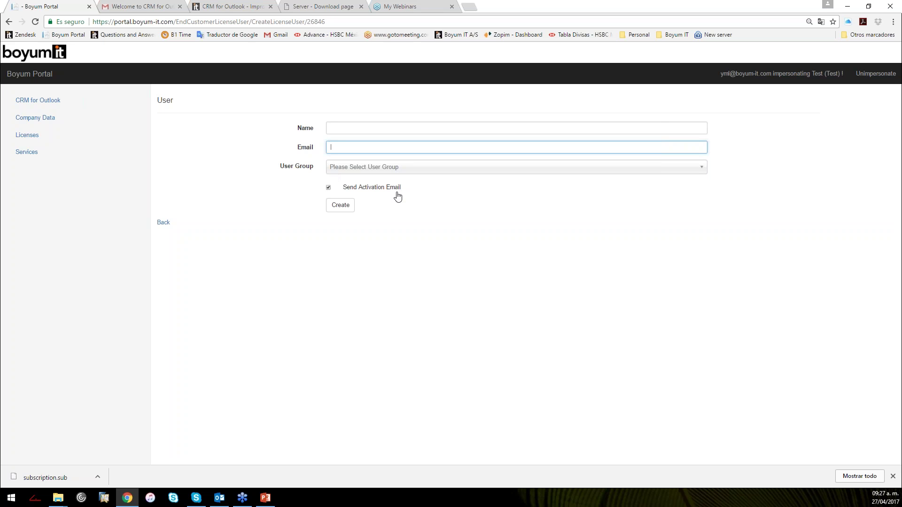
pyautogui.click(88, 106)
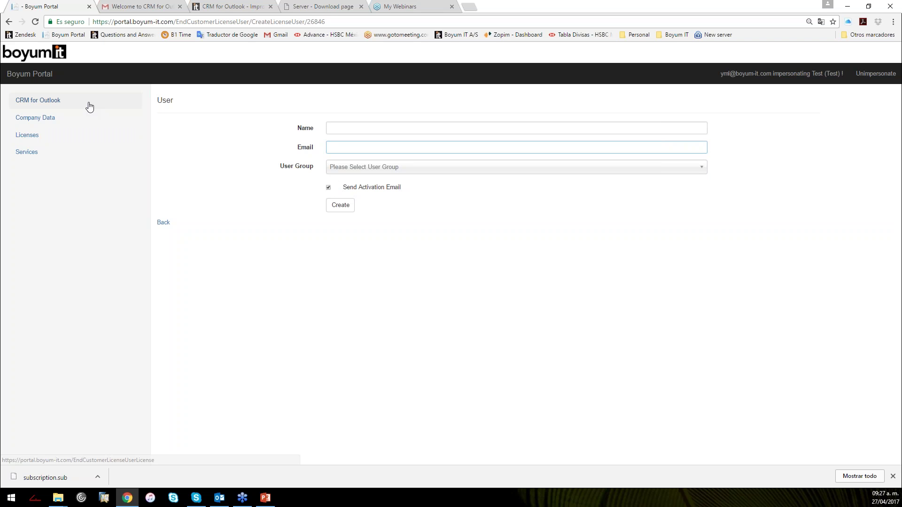
# Switch to Outlook, open the CRM for Outlook activation email in its own window, and enlarge the window to show the full message.
pyautogui.click(220, 498)
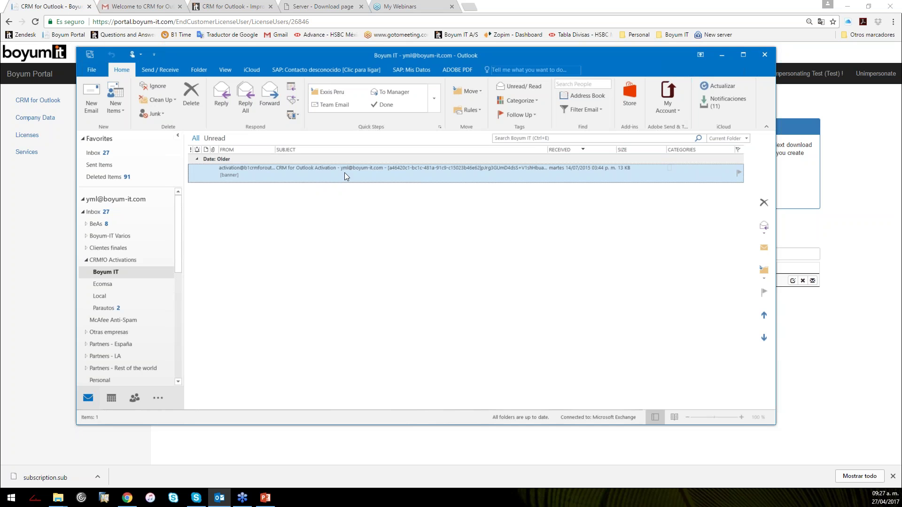
pyautogui.doubleClick(267, 166)
pyautogui.moveTo(384, 106); pyautogui.dragTo(210, 20)
pyautogui.moveTo(465, 296); pyautogui.dragTo(385, 273)
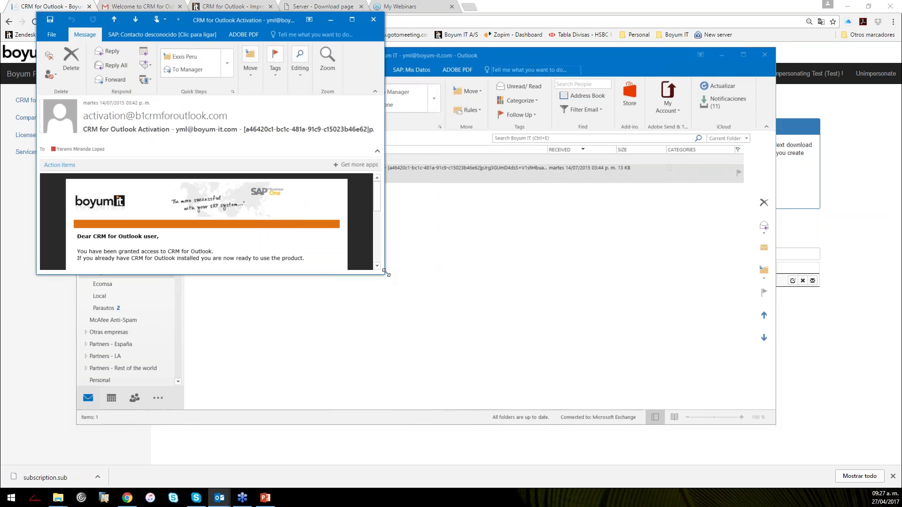
pyautogui.moveTo(386, 273); pyautogui.dragTo(811, 460)
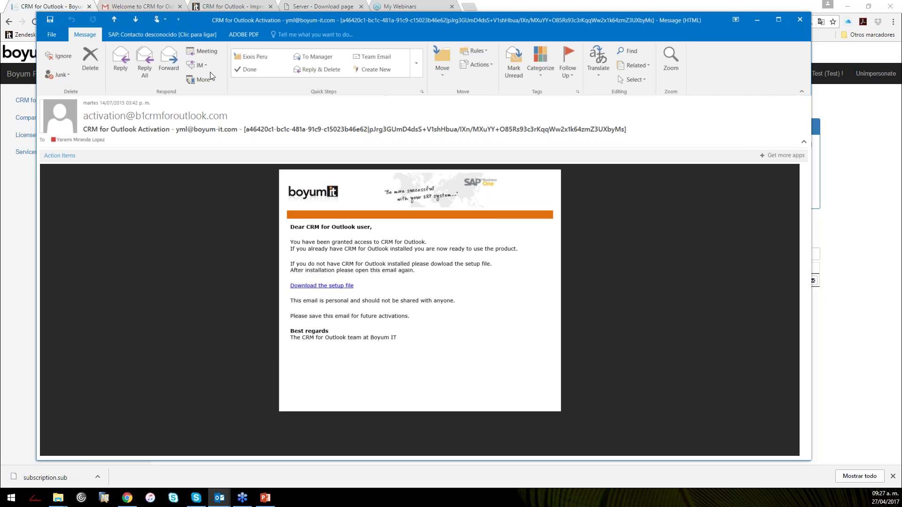
# Return to Chrome and open the client installer download page from the link on the server download page.
pyautogui.click(225, 5)
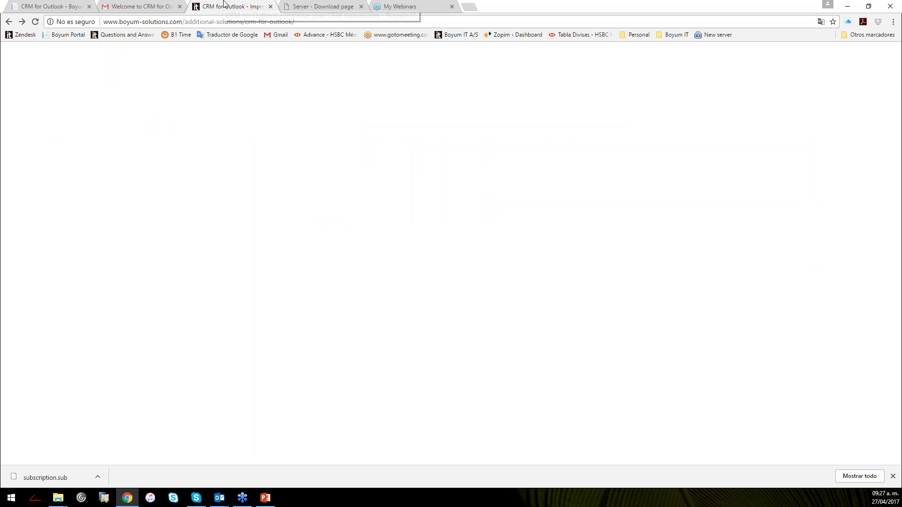
pyautogui.click(297, 5)
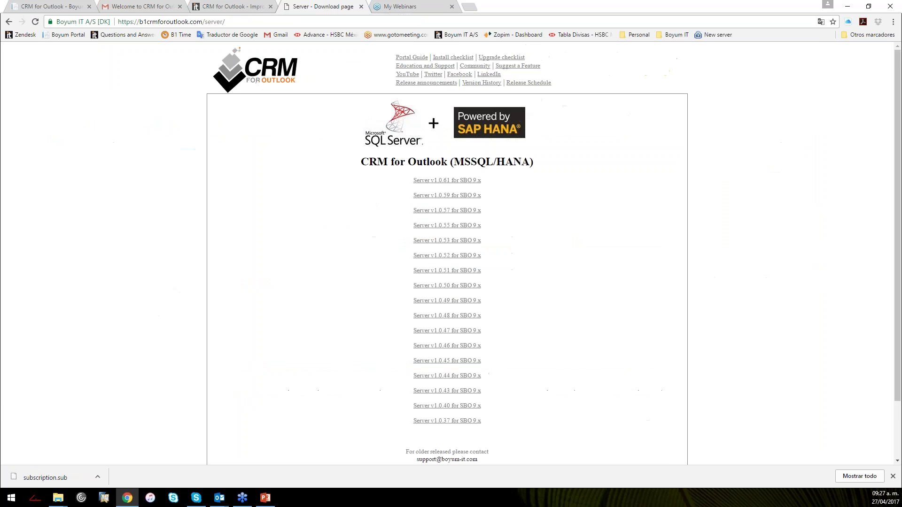
pyautogui.scroll(-2, 317, 161)
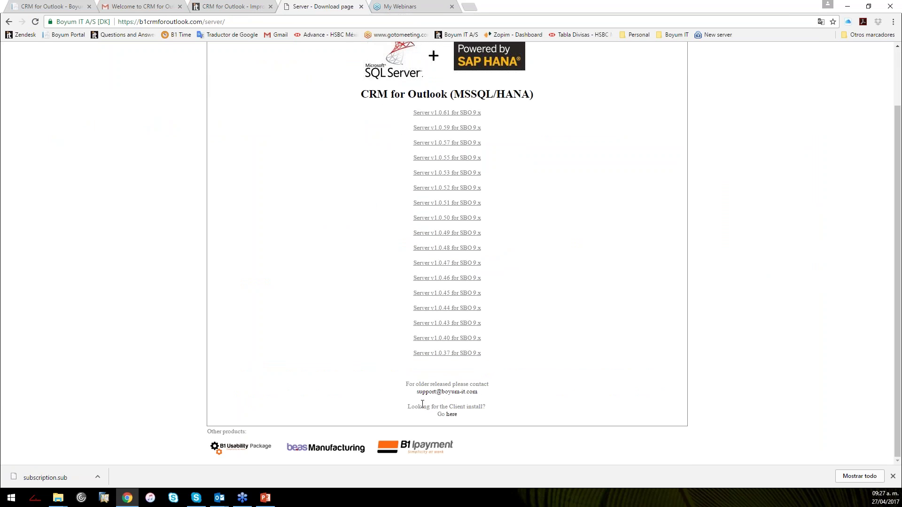
pyautogui.click(452, 416)
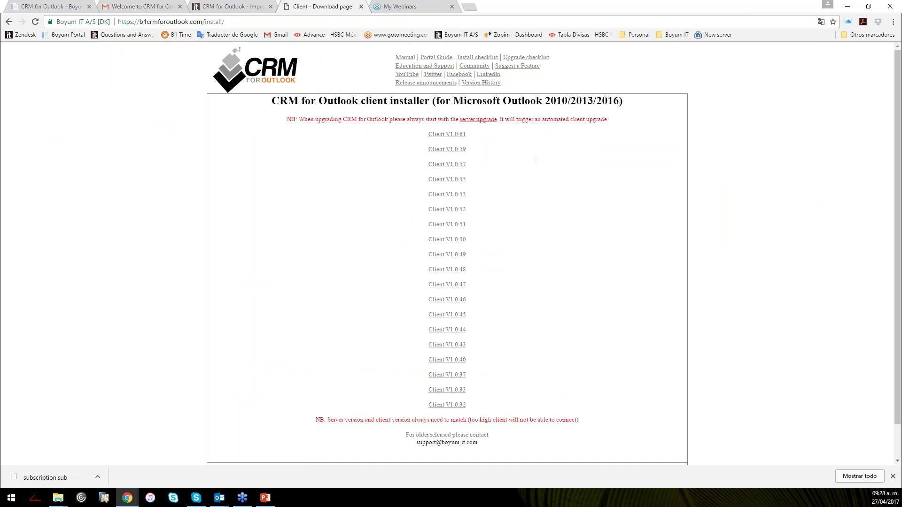
# Switch to File Explorer, go up to the CRMfO folder, and extract the Client_1.0.61 archive there.
pyautogui.click(55, 500)
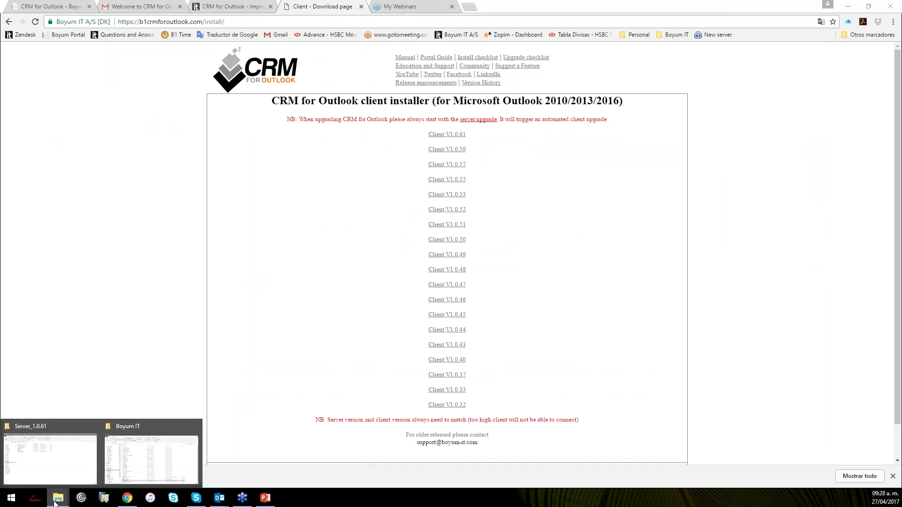
pyautogui.click(50, 458)
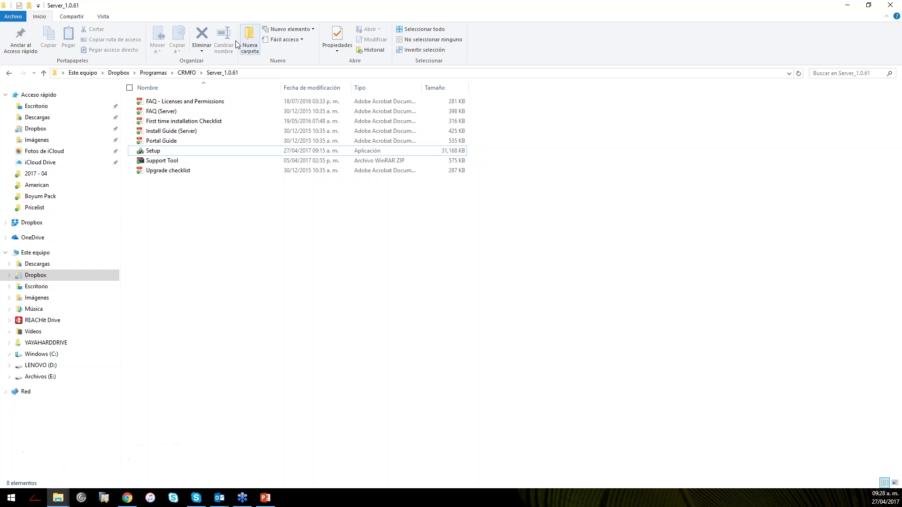
pyautogui.click(184, 73)
pyautogui.click(159, 112)
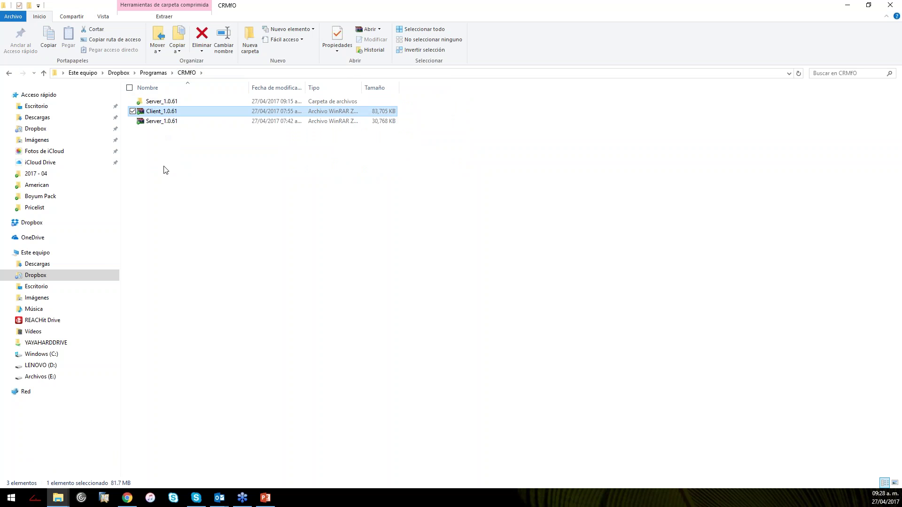
pyautogui.rightClick(153, 112)
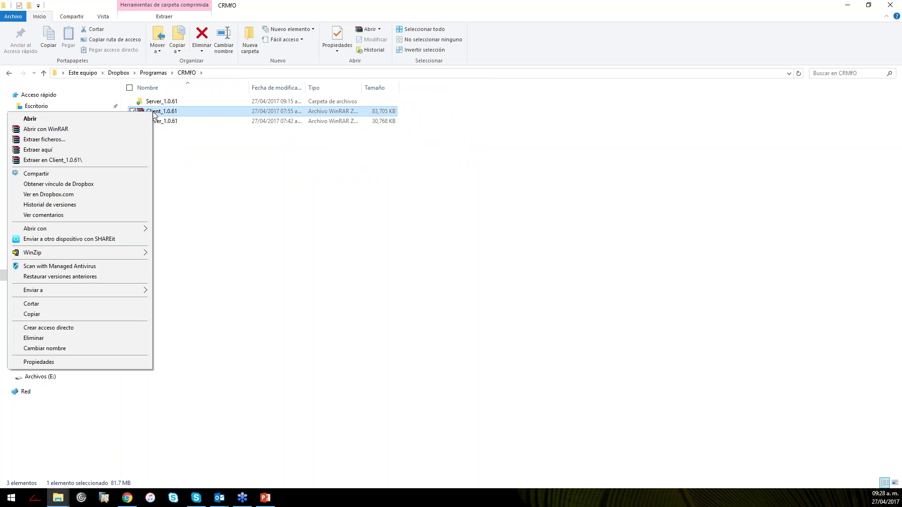
pyautogui.click(102, 151)
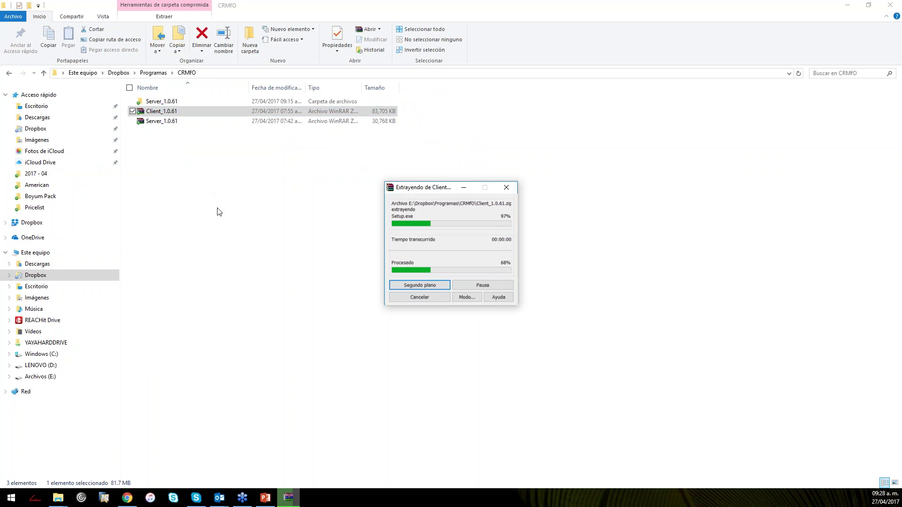
# Open the extracted Client_1.0.61 folder, locate the Setup application, and minimize File Explorer.
pyautogui.doubleClick(160, 101)
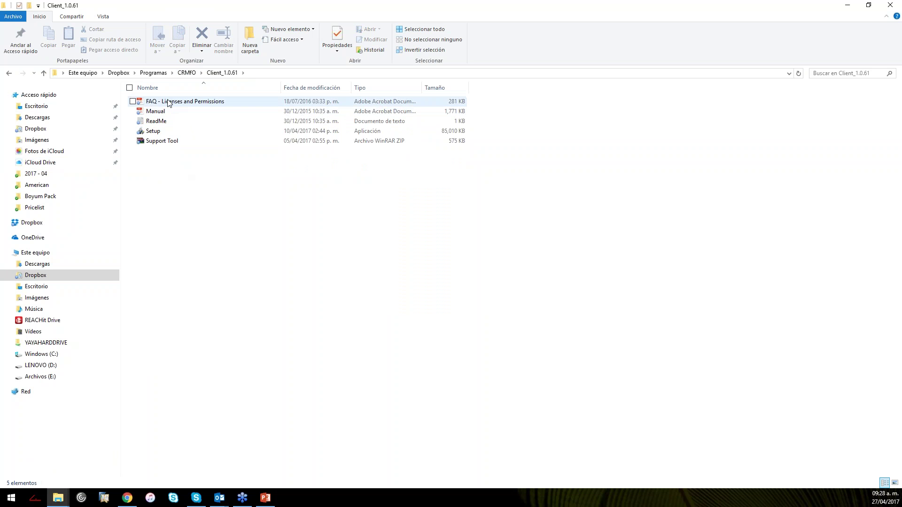
pyautogui.press('s')
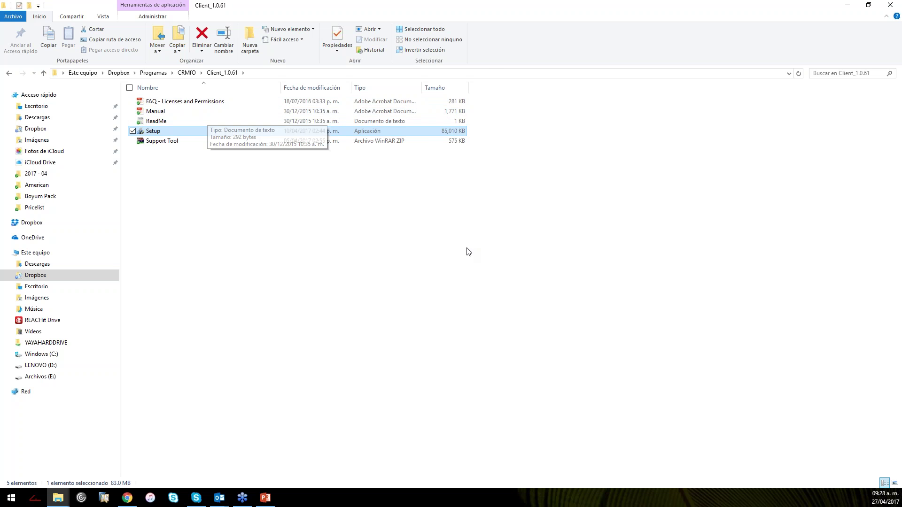
pyautogui.click(848, 6)
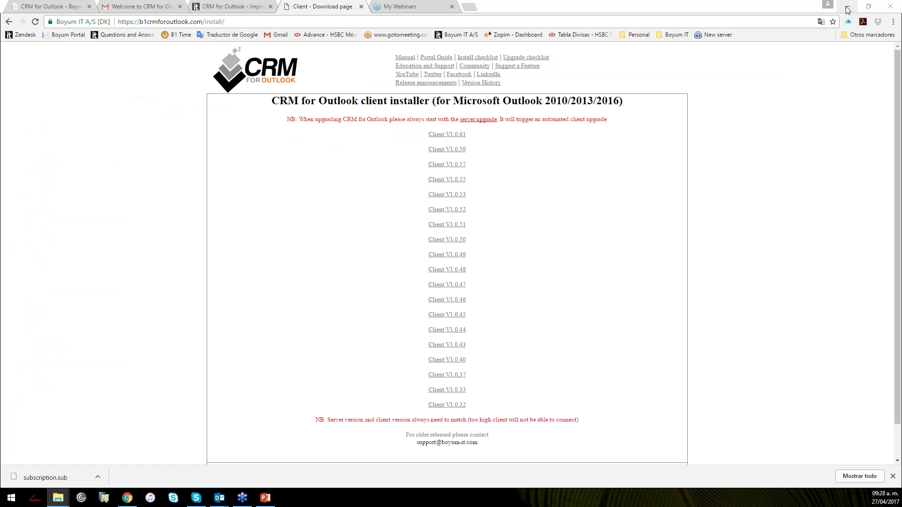
# Go back to the Boyum Portal's CRM for Outlook page, and bring the activation email in Outlook to the front again.
pyautogui.click(56, 6)
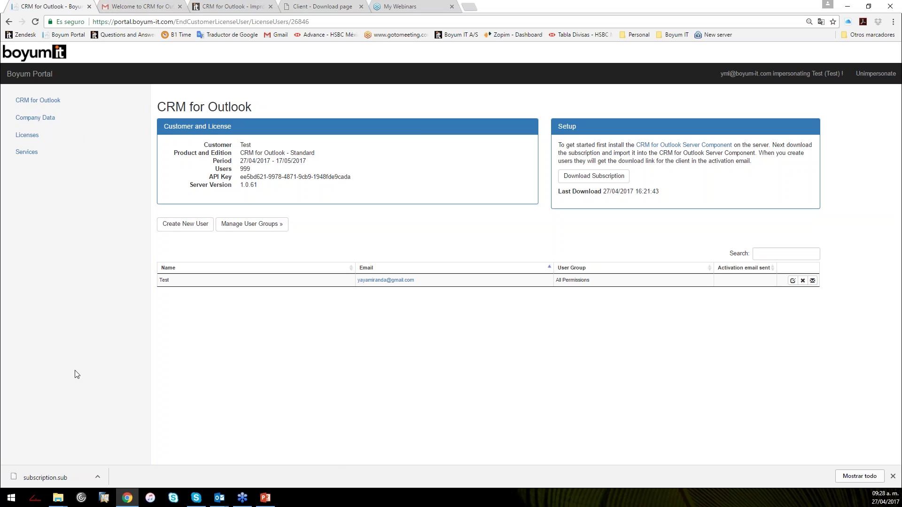
pyautogui.click(219, 498)
pyautogui.click(259, 469)
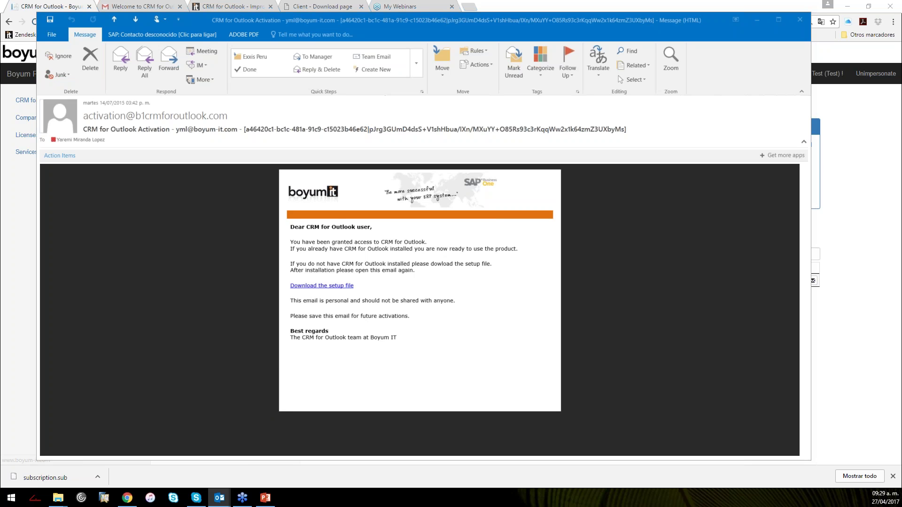
# Close the activation email, open the Test mail folder in Outlook, and load its remaining messages from Microsoft Exchange.
pyautogui.click(803, 19)
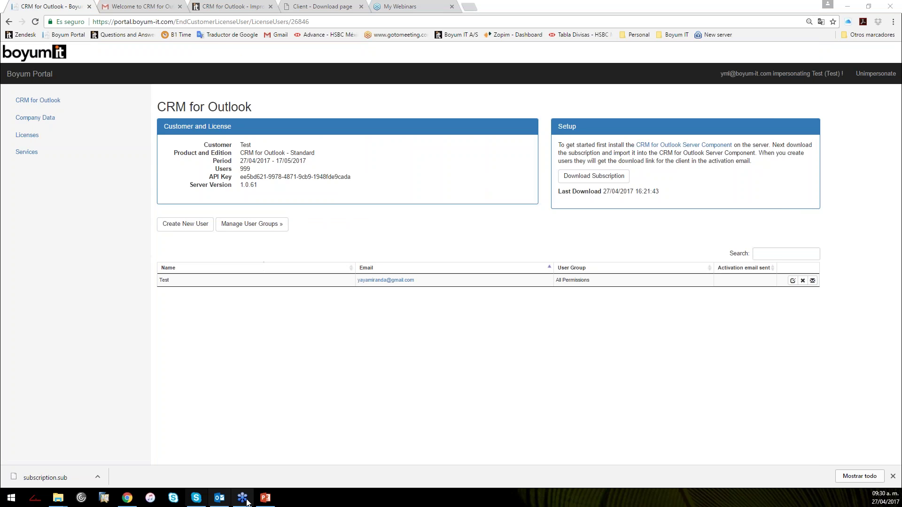
pyautogui.click(219, 498)
pyautogui.click(289, 73)
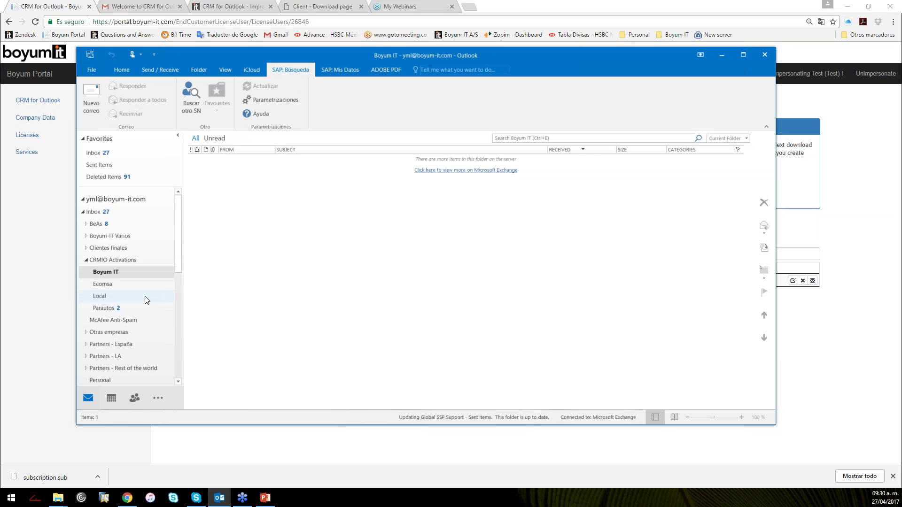
pyautogui.scroll(-3, 141, 306)
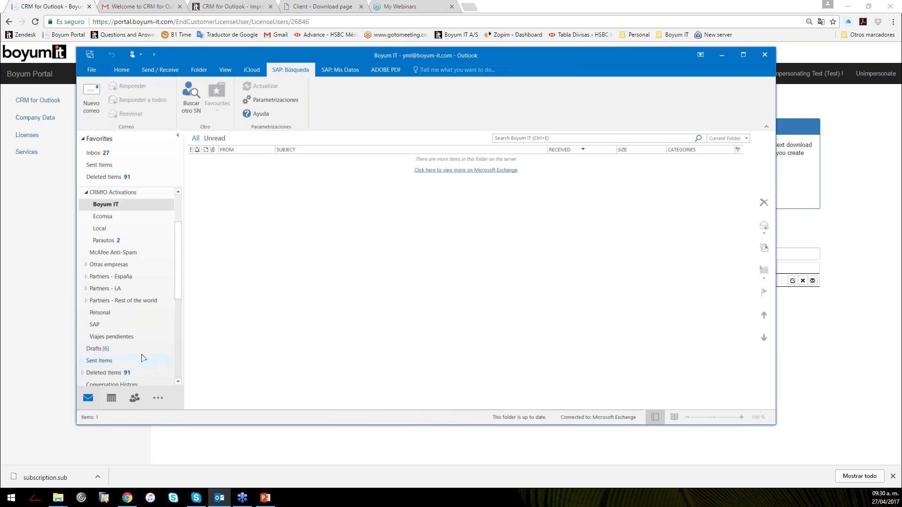
pyautogui.scroll(-4, 134, 340)
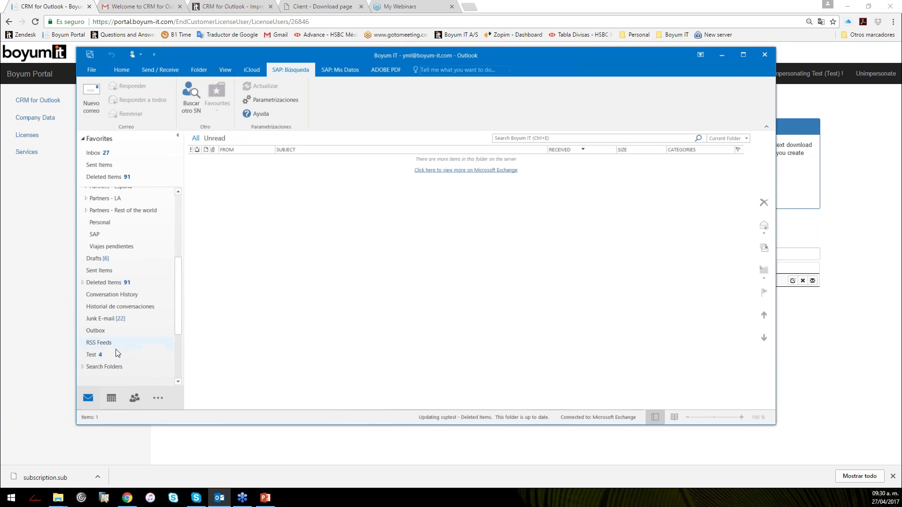
pyautogui.click(115, 352)
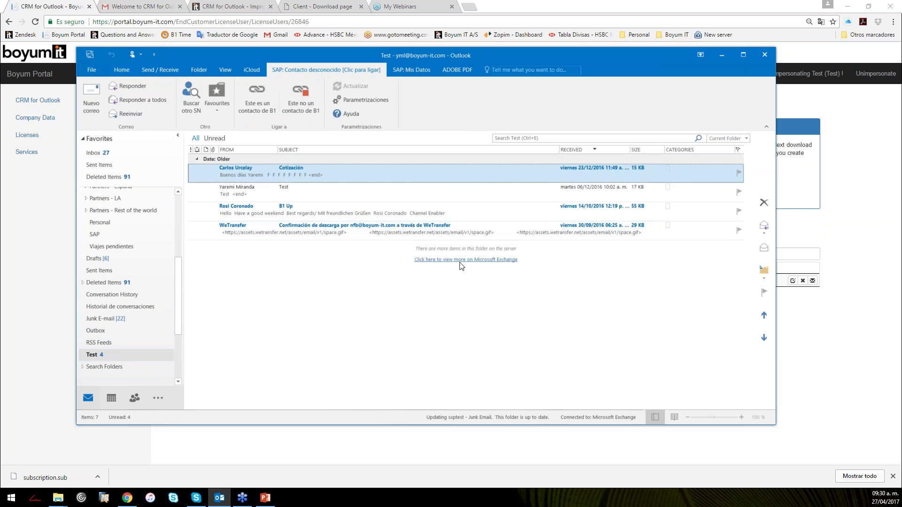
pyautogui.click(461, 262)
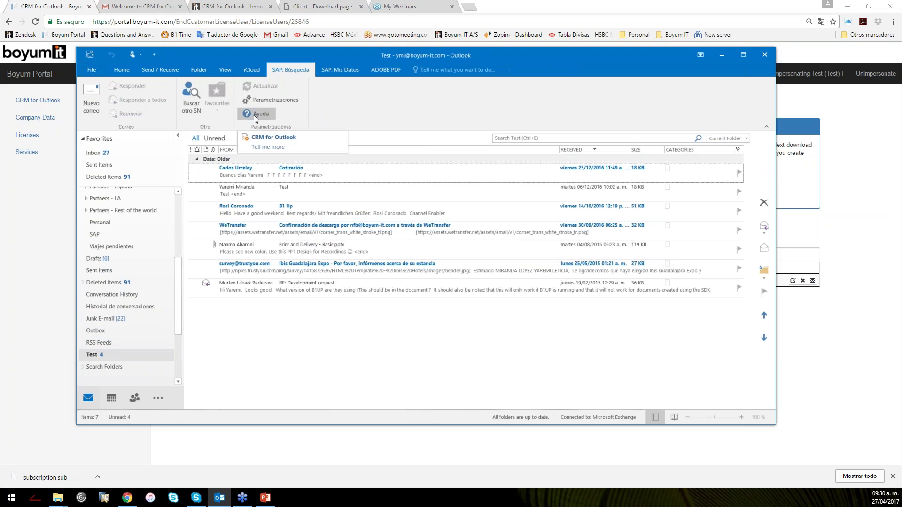
# Open the CRM for Outlook settings, view the language selection options, and close the settings without changes.
pyautogui.click(259, 100)
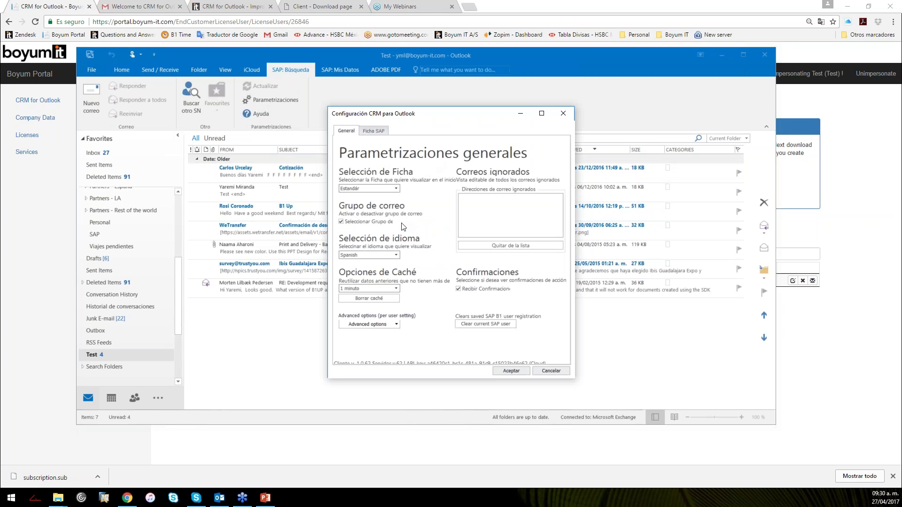
pyautogui.click(397, 255)
pyautogui.click(398, 254)
pyautogui.click(563, 113)
# Select the Development request, Ibis Guadalajara Expo and Print and Delivery messages in turn to load their SAP contact data.
pyautogui.click(354, 293)
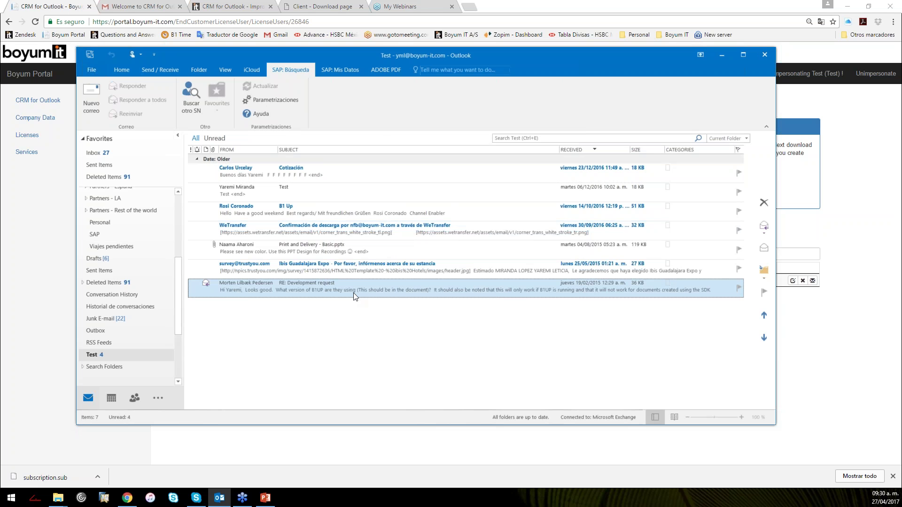
pyautogui.click(368, 269)
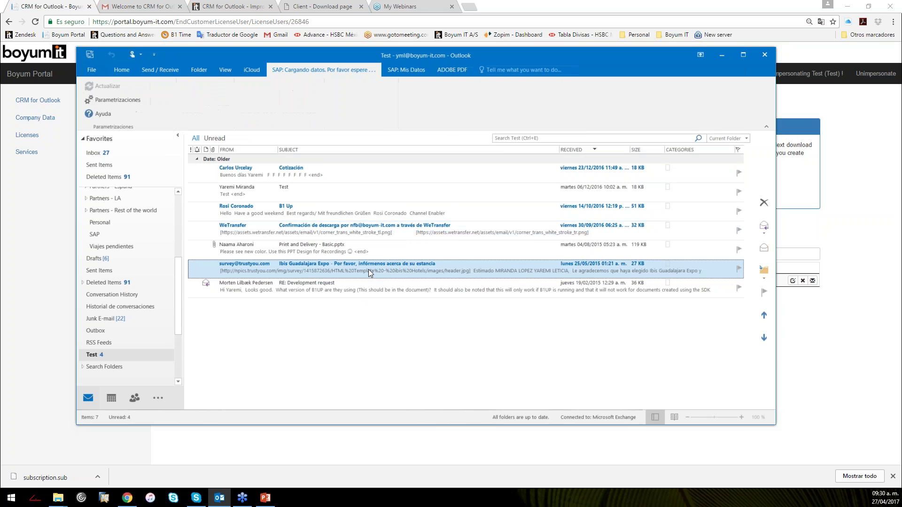
pyautogui.click(363, 252)
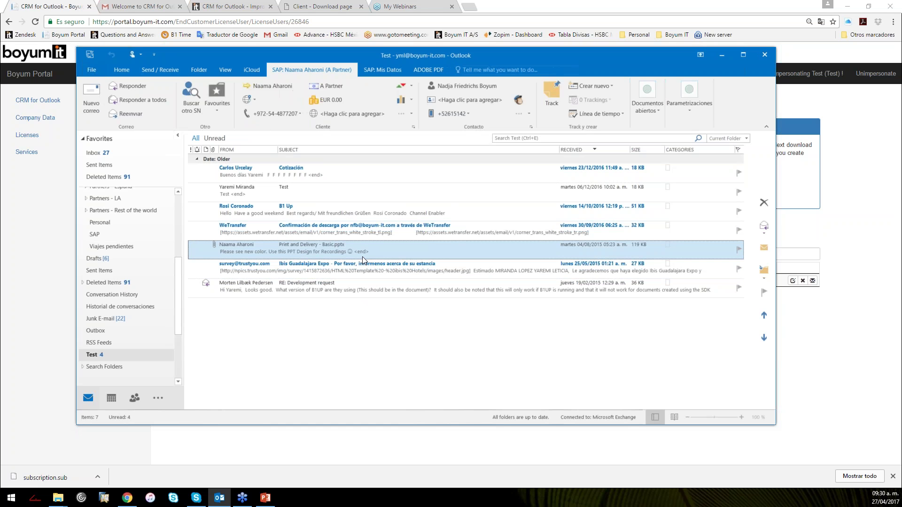
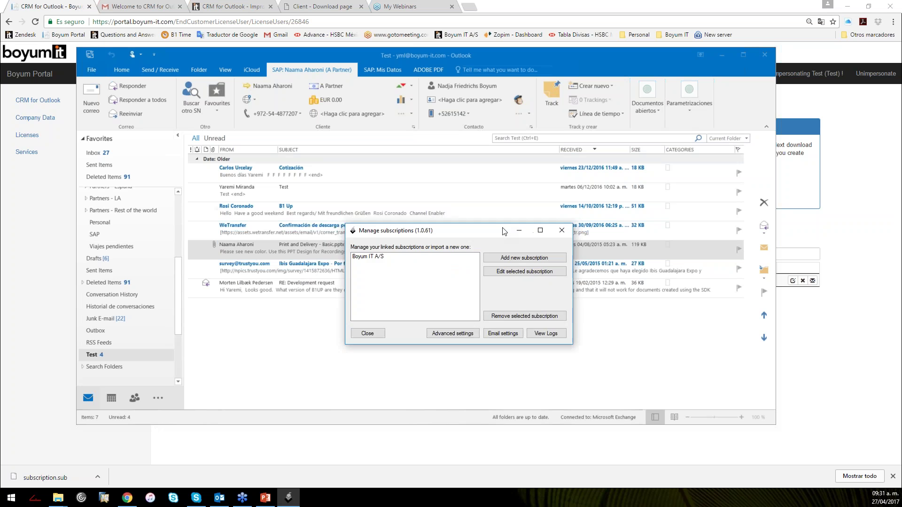
# In Manage subscriptions, view the portal login for editing Boyum IT A/S and the import page for a new subscription, closing each.
pyautogui.moveTo(503, 230); pyautogui.dragTo(471, 200)
pyautogui.click(362, 226)
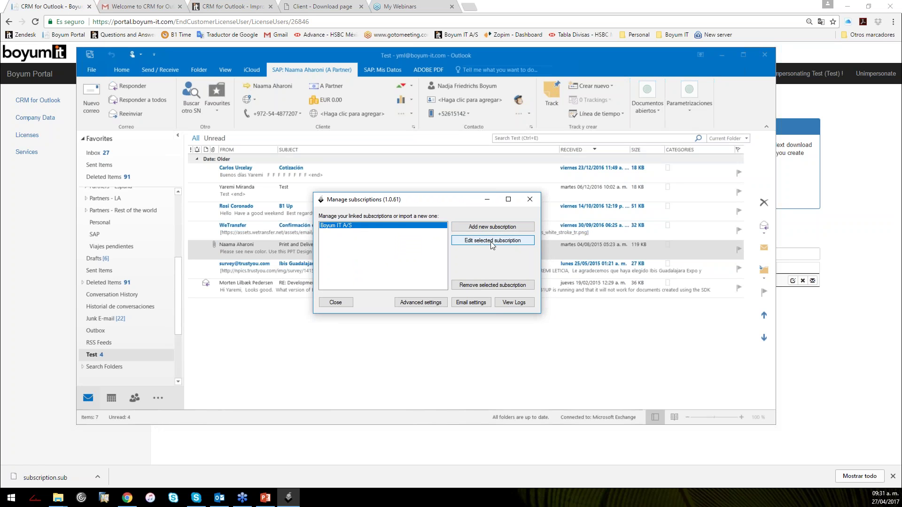
pyautogui.click(505, 242)
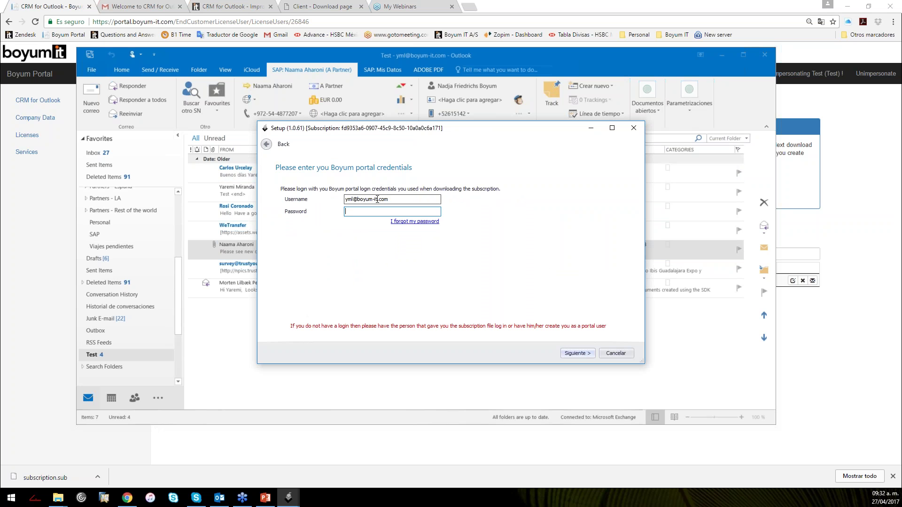
pyautogui.click(634, 128)
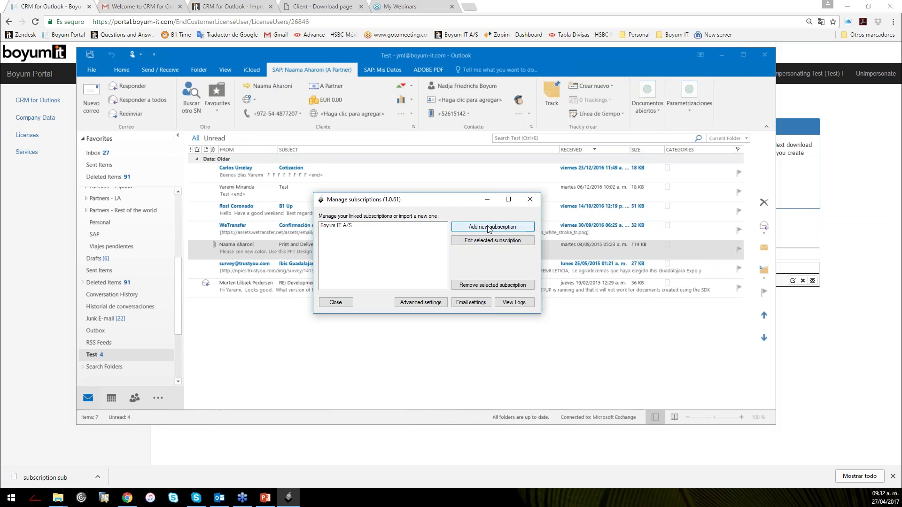
pyautogui.click(488, 227)
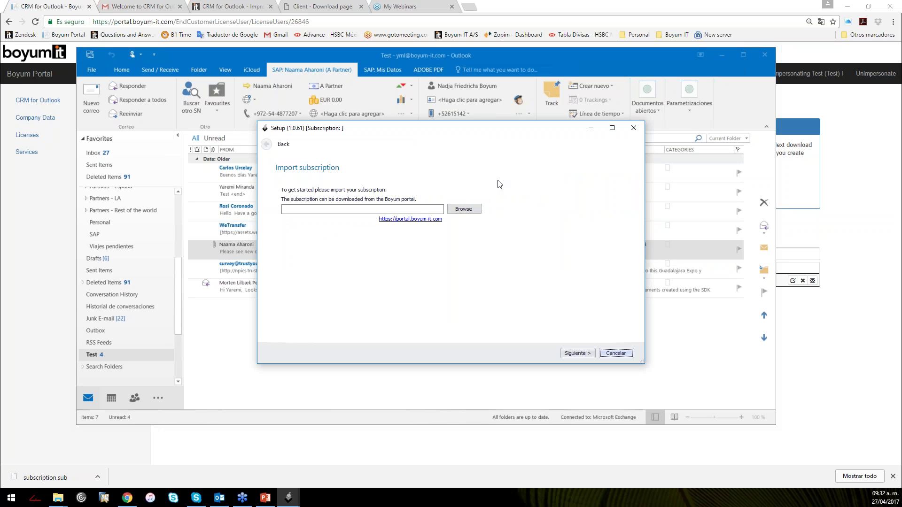
pyautogui.click(634, 128)
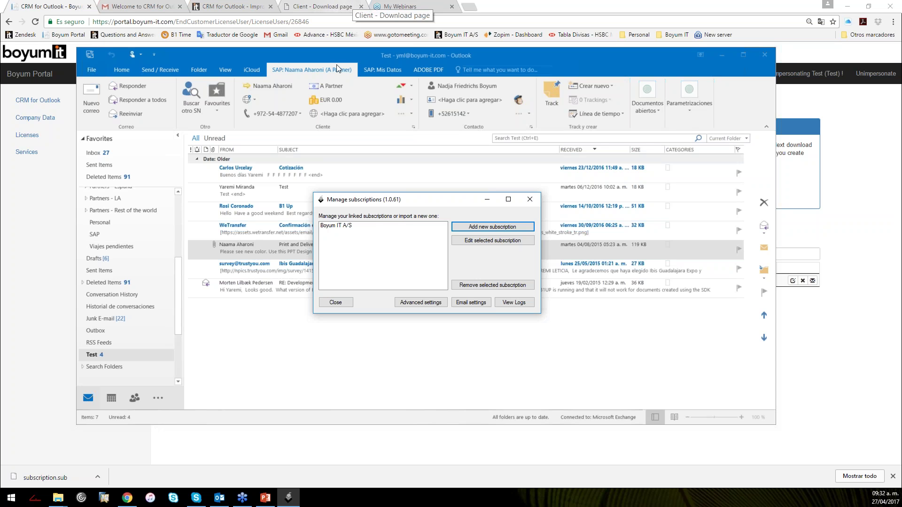
# Return to the Boyum Portal in Chrome, view the Test user's edit form, go back, and point out the activation email action.
pyautogui.click(64, 6)
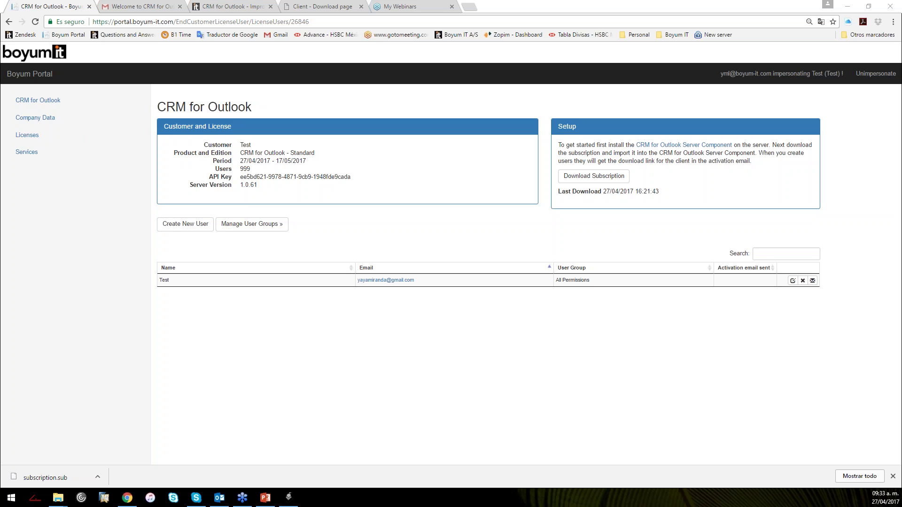
pyautogui.click(371, 342)
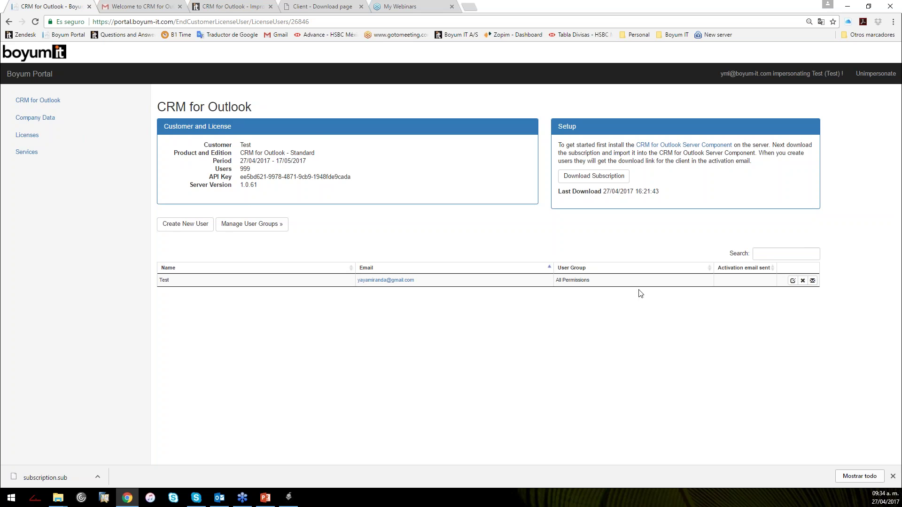
pyautogui.click(793, 280)
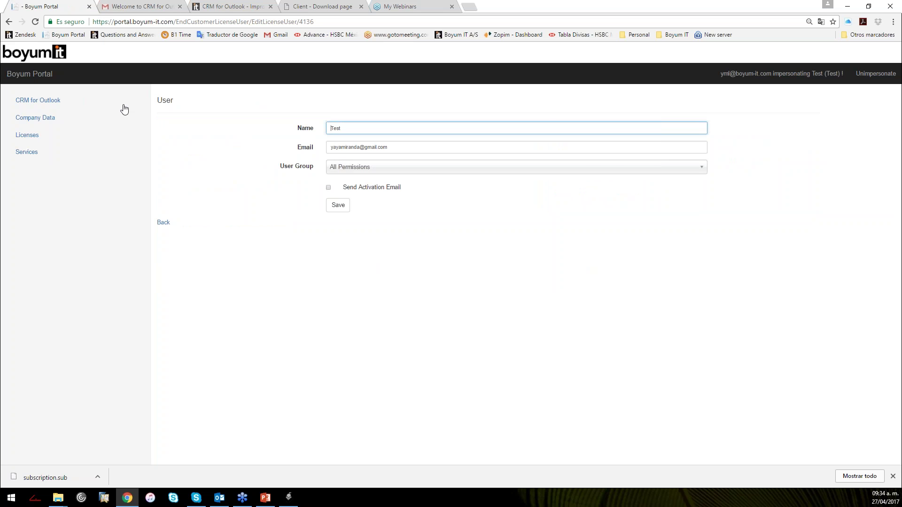
pyautogui.click(8, 21)
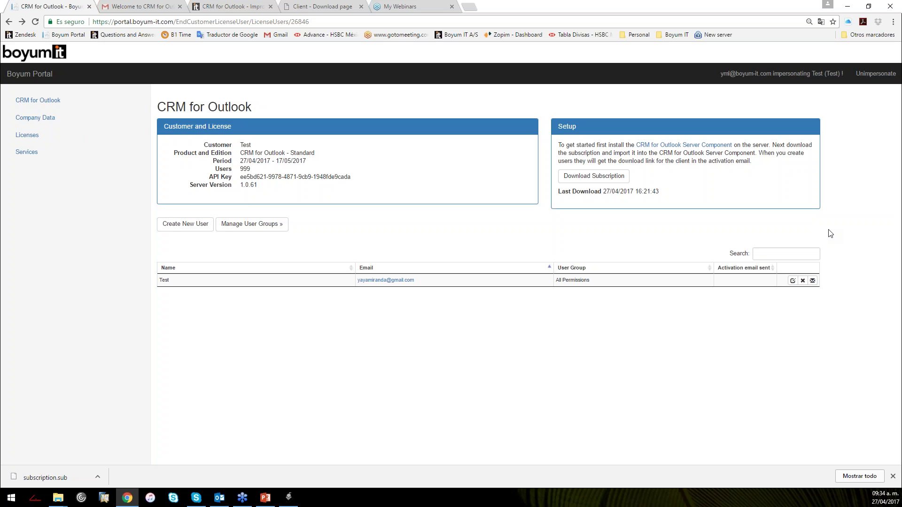
pyautogui.click(813, 280)
# Switch to Outlook, show the activation email in the Boyum IT folder under CRMfO Activations, and minimize Outlook.
pyautogui.click(223, 503)
pyautogui.scroll(2, 177, 279)
pyautogui.click(149, 272)
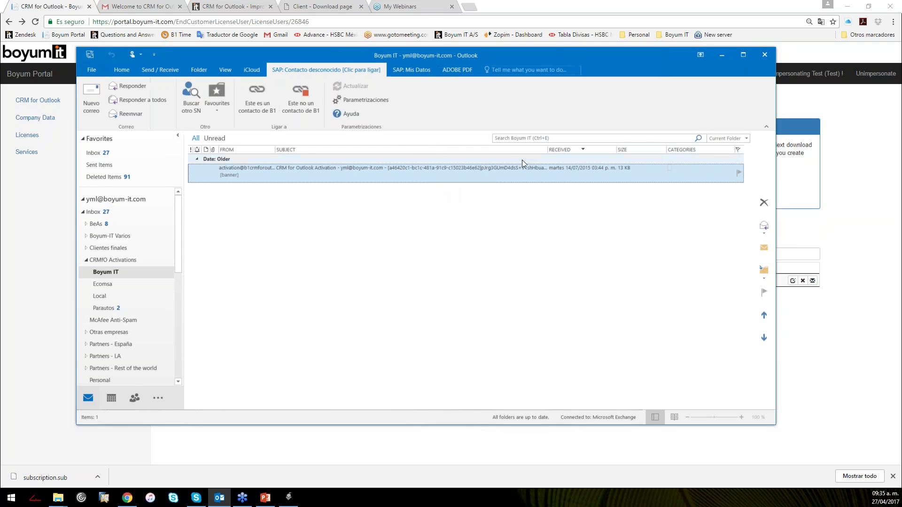
pyautogui.click(721, 54)
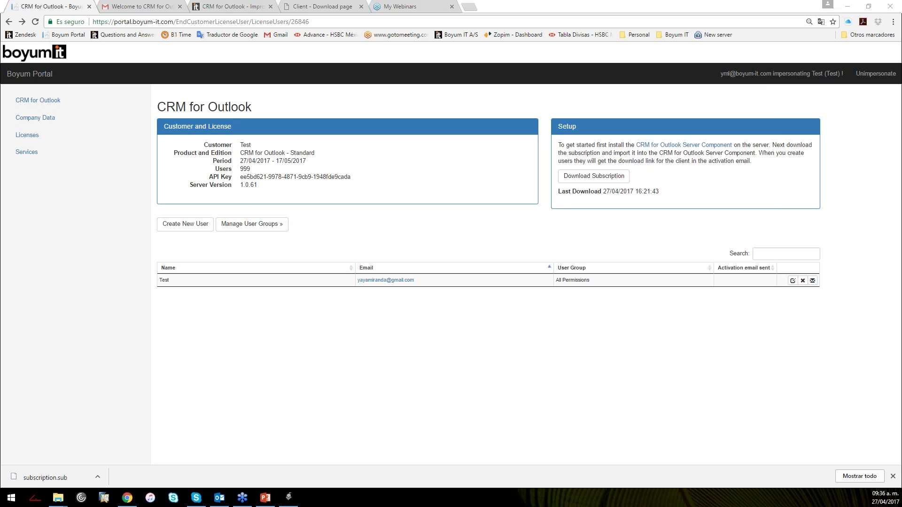
# Reopen Outlook, switch CRM for Outlook from the Boyum IT activation to the Local folder's activation email, and minimize Outlook.
pyautogui.click(219, 498)
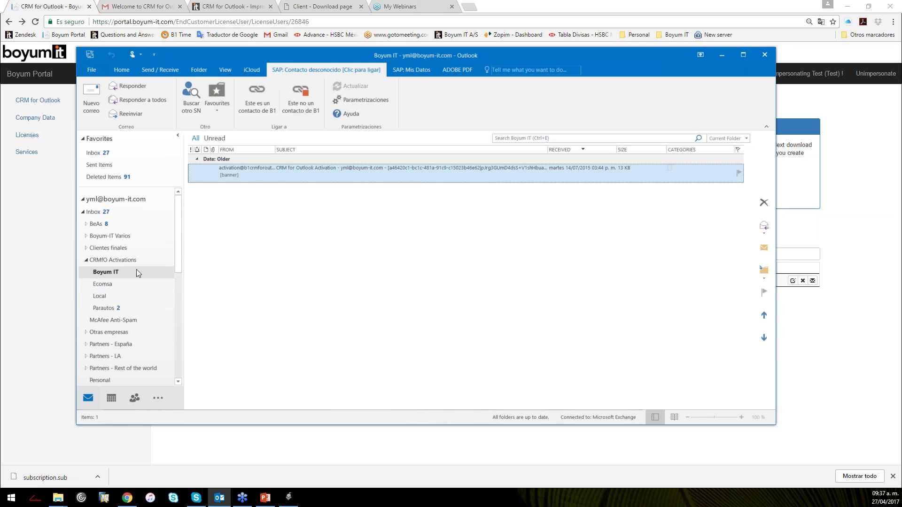
pyautogui.click(123, 271)
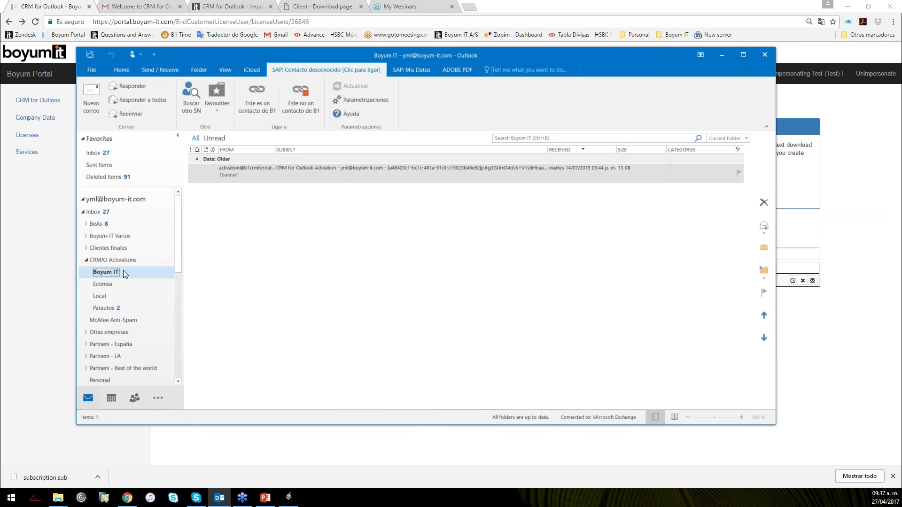
pyautogui.click(247, 170)
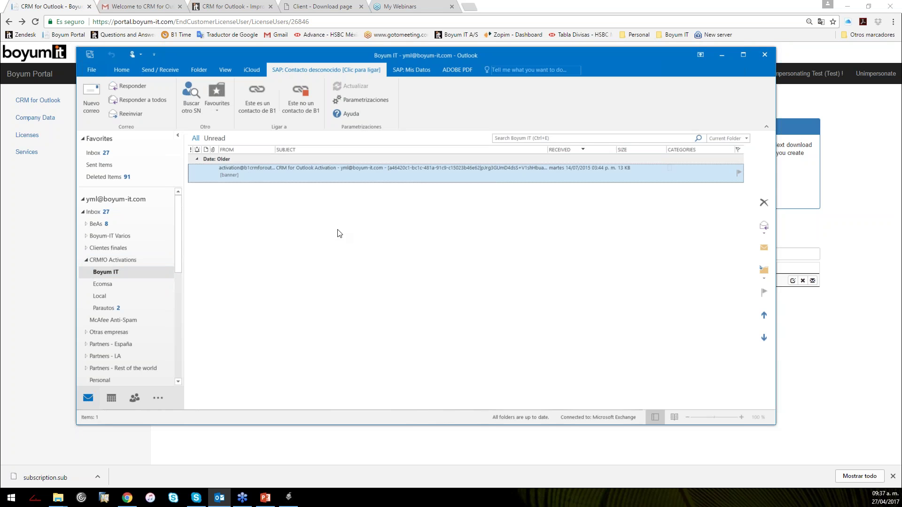
pyautogui.click(111, 295)
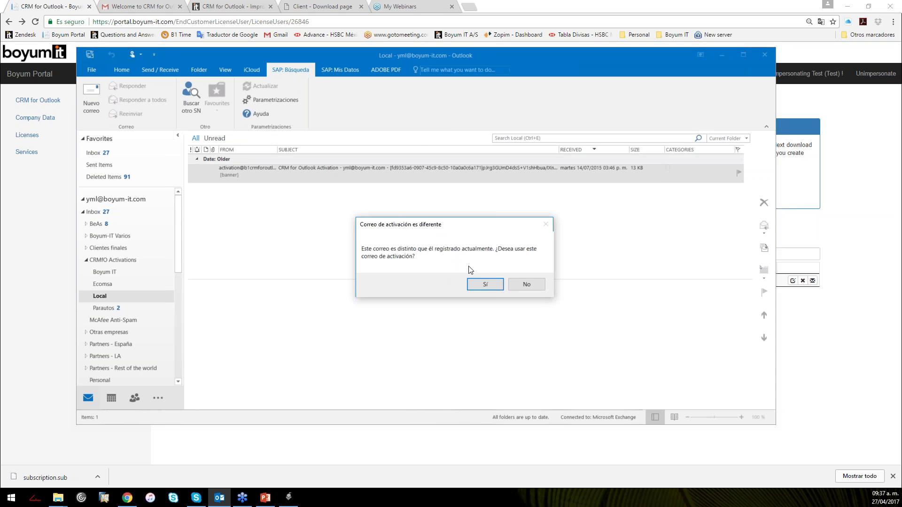
pyautogui.click(486, 286)
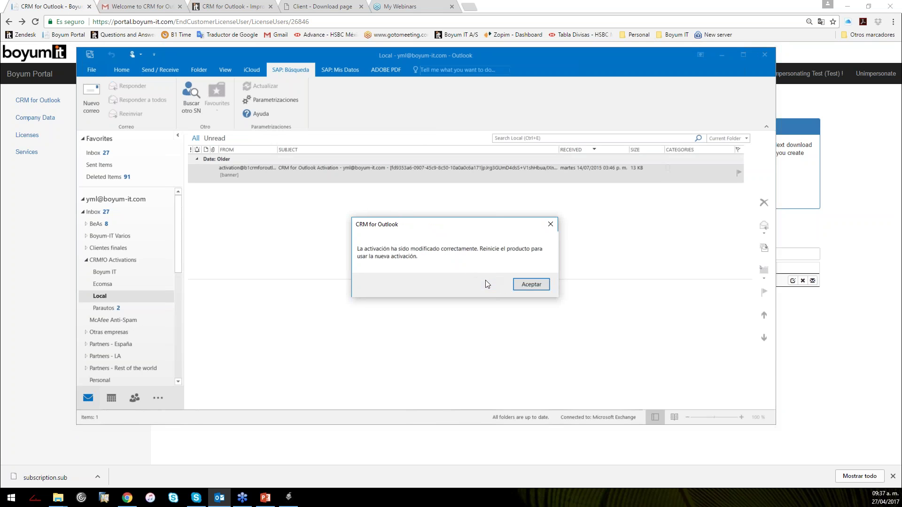
pyautogui.click(531, 285)
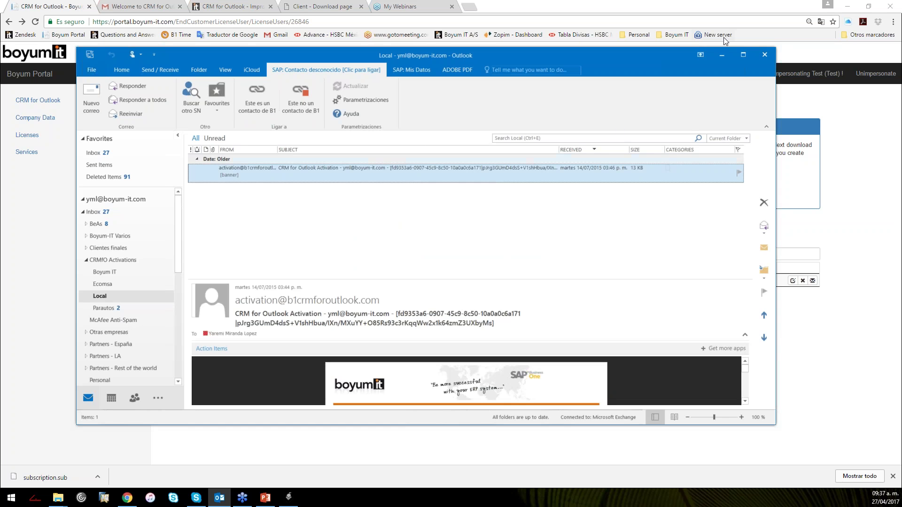
pyautogui.click(722, 55)
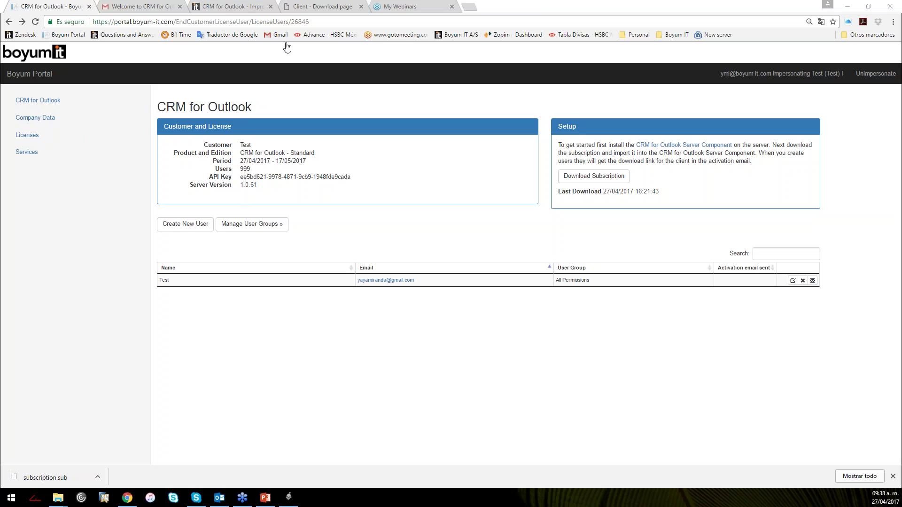
# Open the Boyum Helpcenter in a new browser tab and look through the articles in its CRM for Outlook category.
pyautogui.click(468, 7)
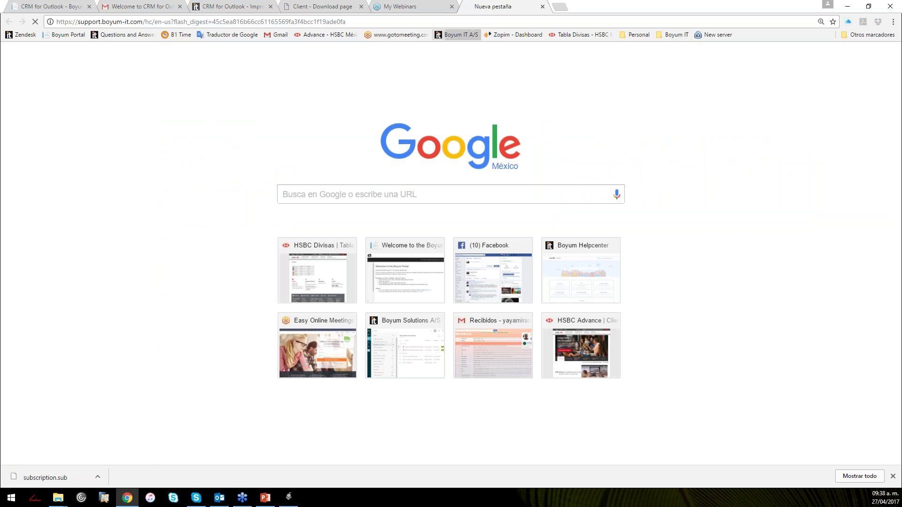
pyautogui.click(460, 35)
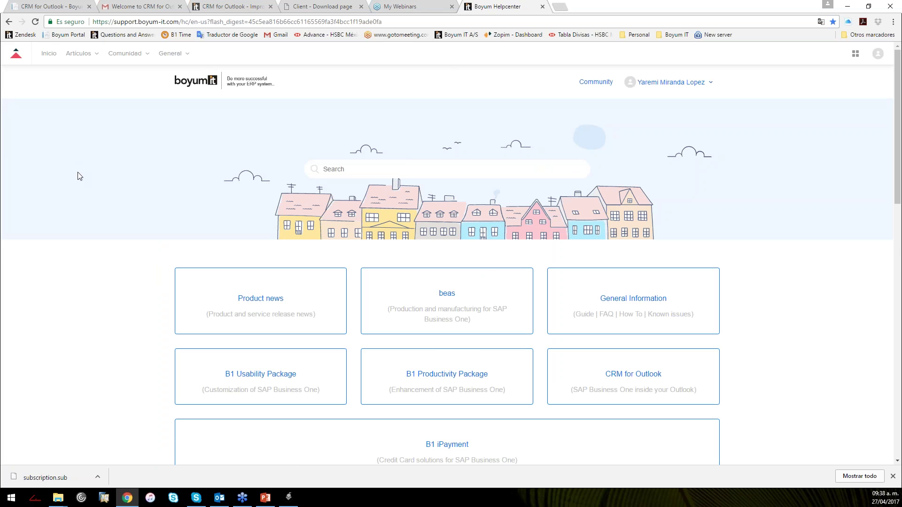
pyautogui.scroll(-4, 79, 175)
pyautogui.scroll(4, 85, 177)
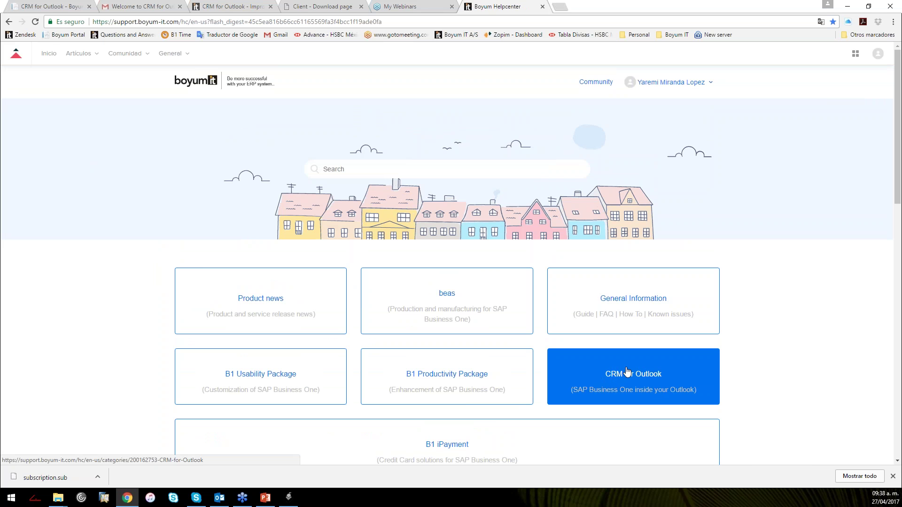
pyautogui.rightClick(690, 369)
pyautogui.click(686, 375)
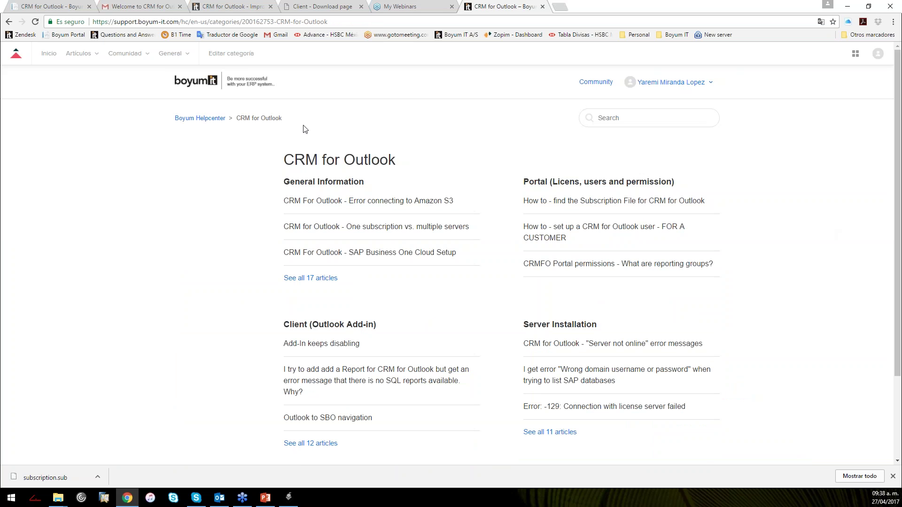
pyautogui.scroll(-3, 232, 302)
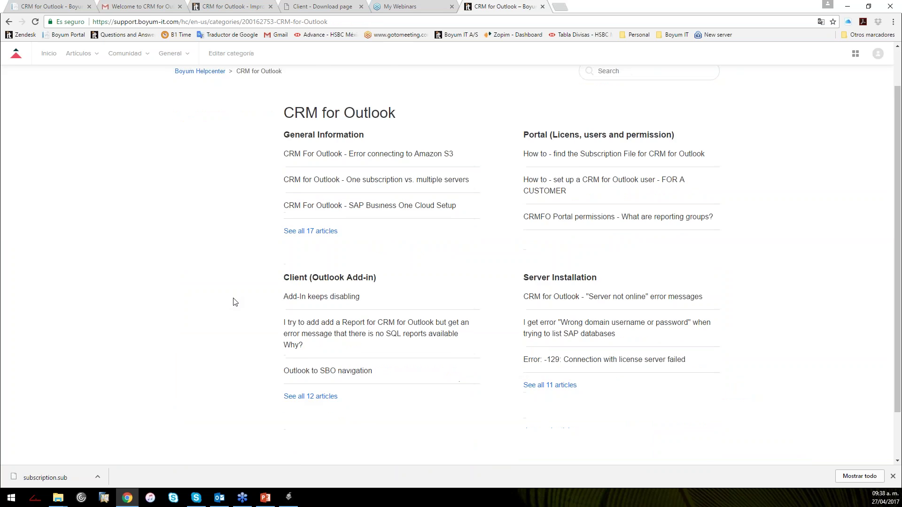
pyautogui.scroll(3, 231, 302)
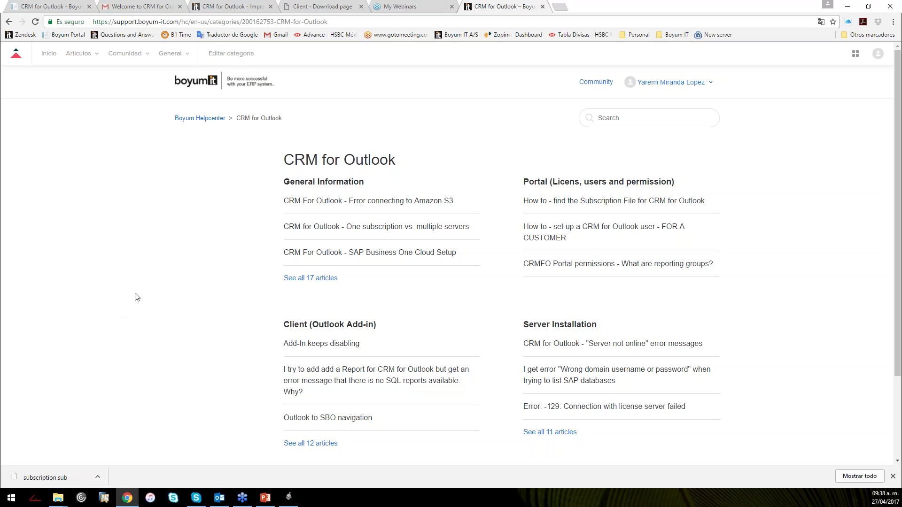
pyautogui.hotkey('alt', 'Tab')
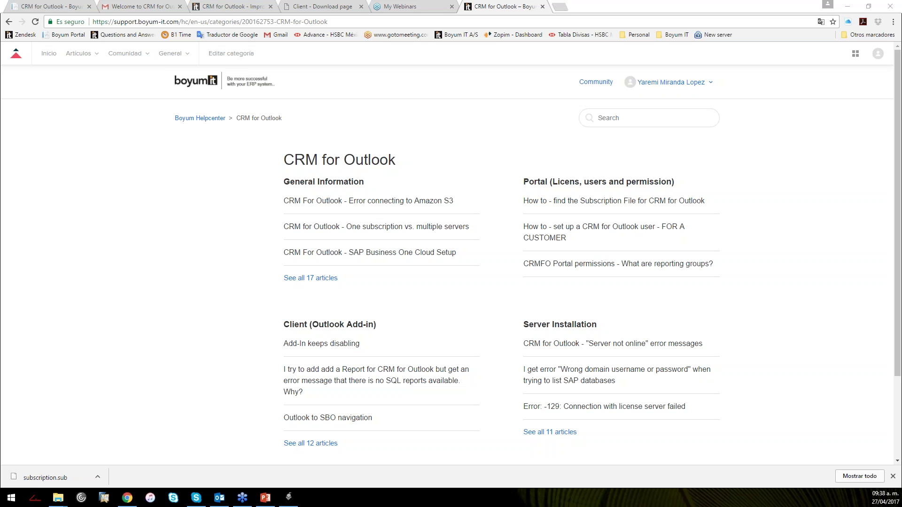